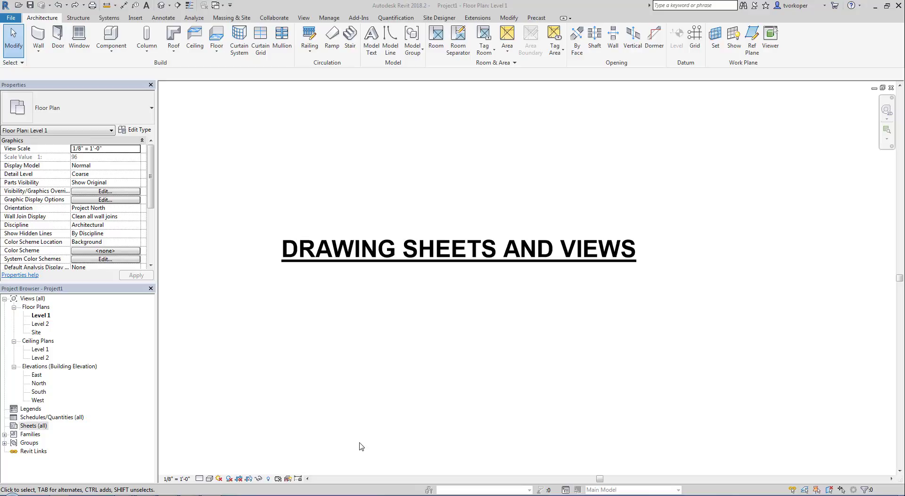
- Delete the "DRAWING SHEETS AND VIEWS" text from the Level 1 floor plan
{"action": "left_click", "coordinate": [383, 258]}
{"action": "key", "text": "Delete"}
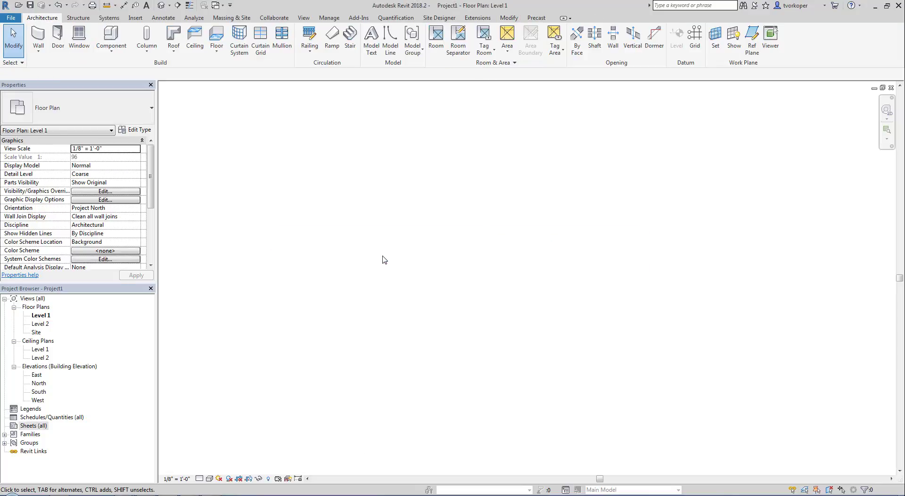
{"action": "key", "text": "z"}
{"action": "key", "text": "f"}
- Draw a closed rectangle of Generic - 8" walls between the four elevation markers on the Level 1 floor plan
{"action": "key", "text": "w"}
{"action": "key", "text": "a"}
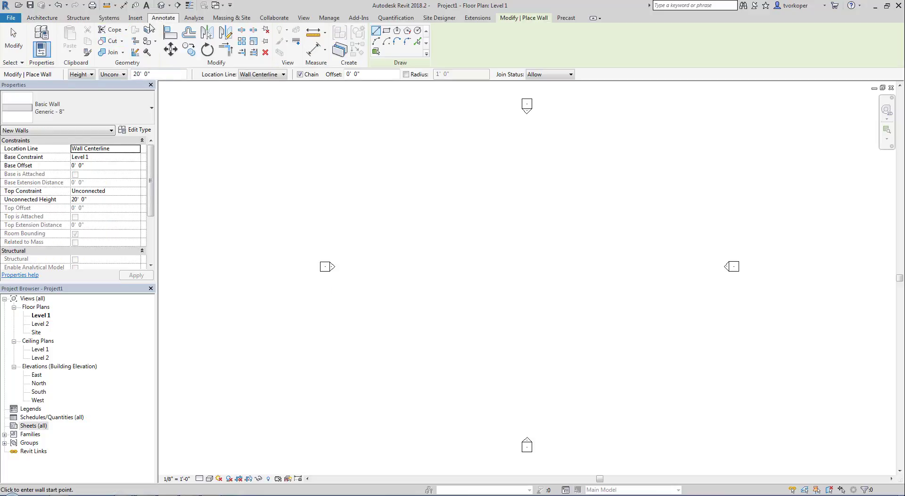
{"action": "left_click", "coordinate": [386, 30]}
{"action": "left_click", "coordinate": [414, 198]}
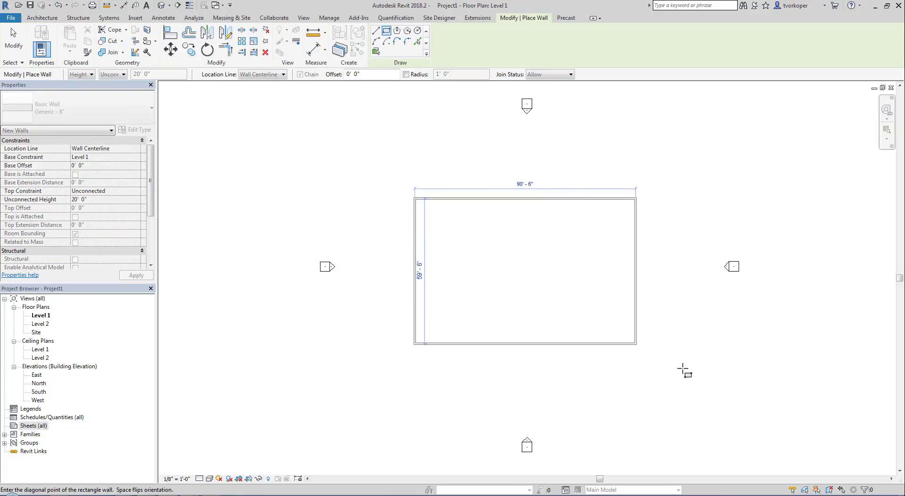
{"action": "left_click", "coordinate": [630, 364]}
{"action": "key", "text": "Escape"}
{"action": "key", "text": "Escape"}
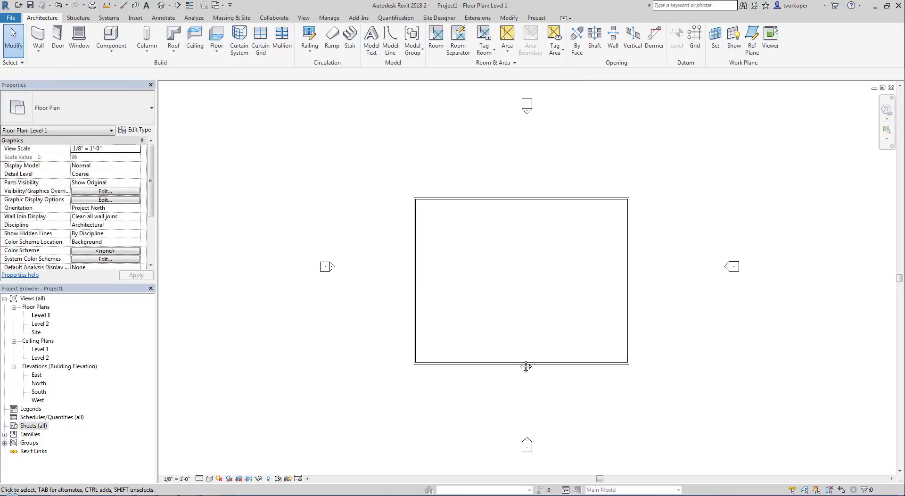
{"action": "middle_click_drag", "start_coordinate": [508, 306], "coordinate": [450, 300]}
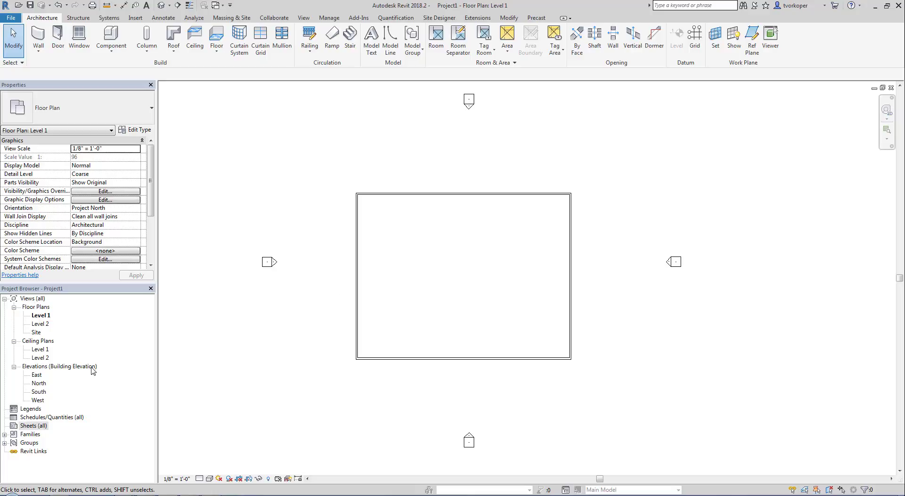
{"action": "left_click_drag", "start_coordinate": [4, 282], "coordinate": [148, 469]}
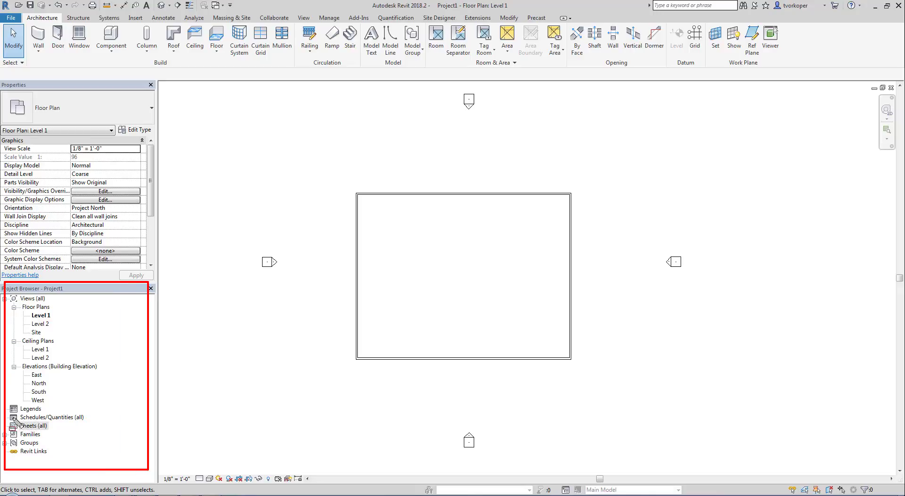
{"action": "left_click_drag", "start_coordinate": [12, 417], "coordinate": [60, 439]}
{"action": "key", "text": "Escape"}
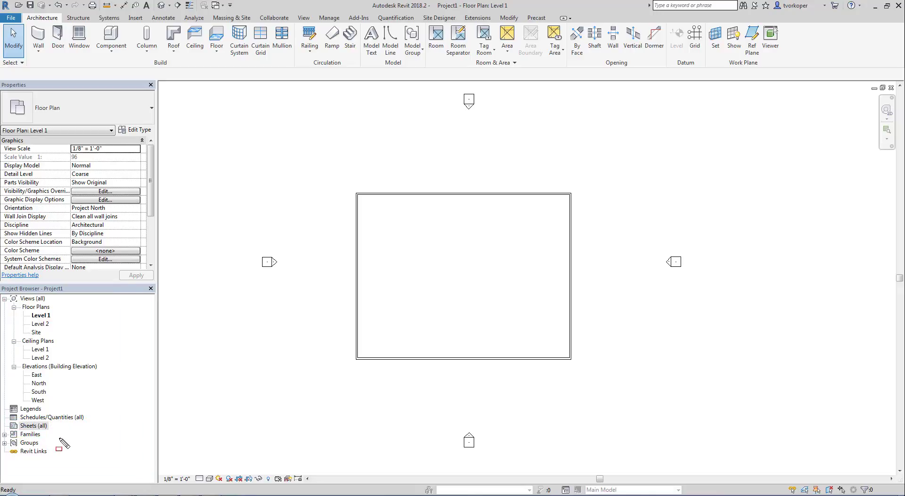
- Start a new sheet in the project and enlarge the dialog for choosing its titleblock
{"action": "right_click", "coordinate": [38, 426]}
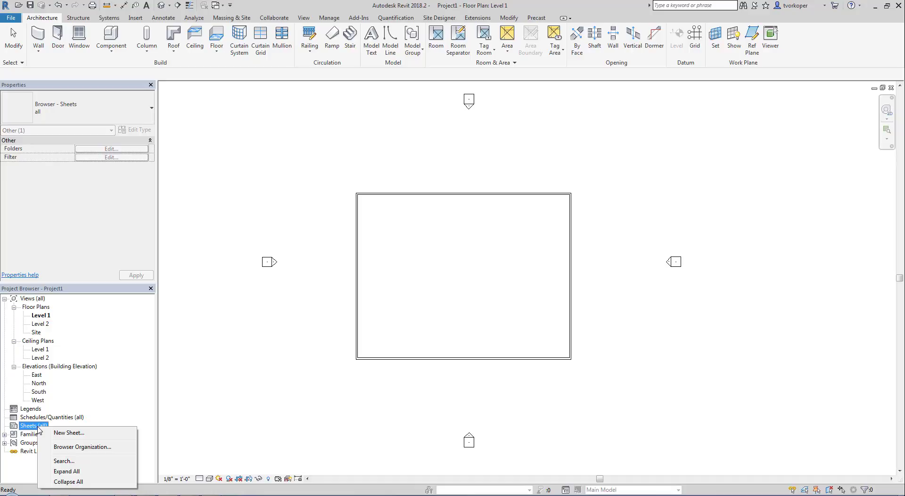
{"action": "left_click", "coordinate": [56, 433]}
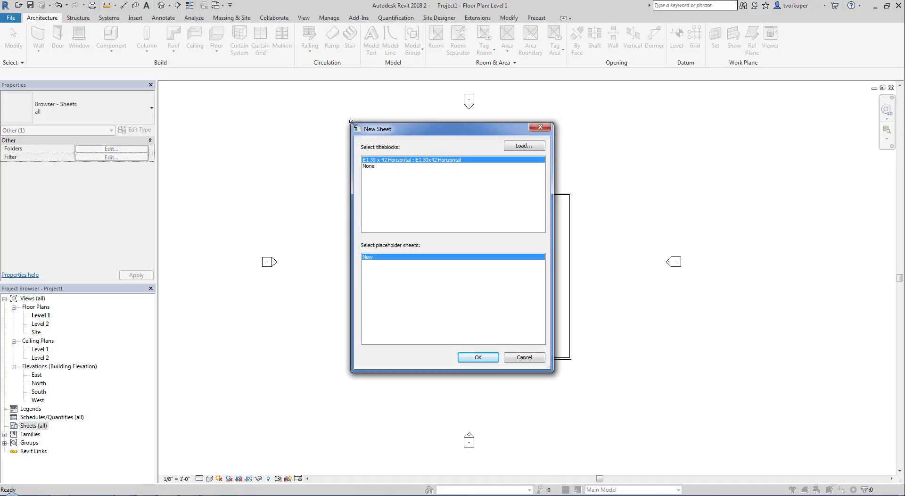
{"action": "left_click_drag", "start_coordinate": [352, 122], "coordinate": [271, 111]}
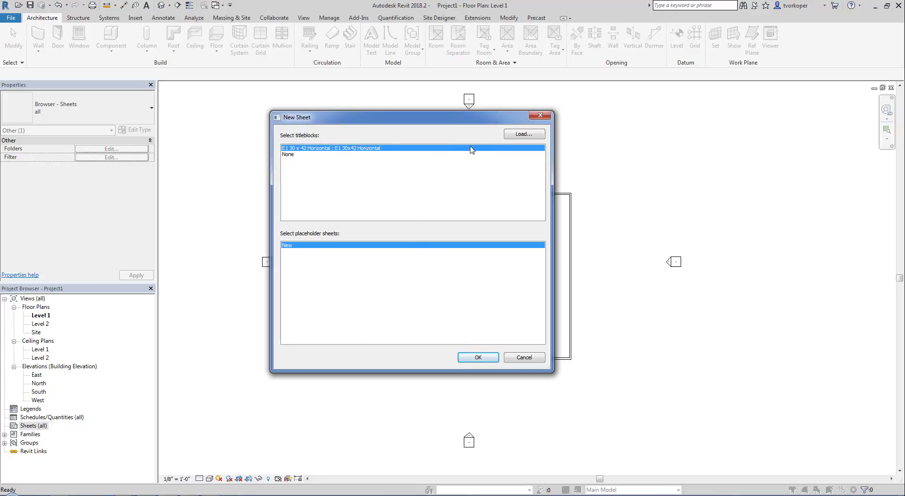
{"action": "left_click_drag", "start_coordinate": [494, 117], "coordinate": [551, 150]}
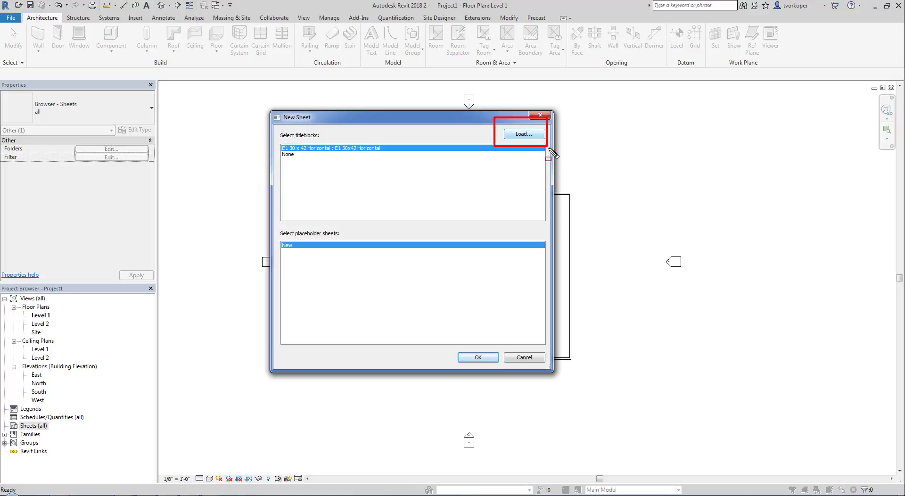
{"action": "key", "text": "Escape"}
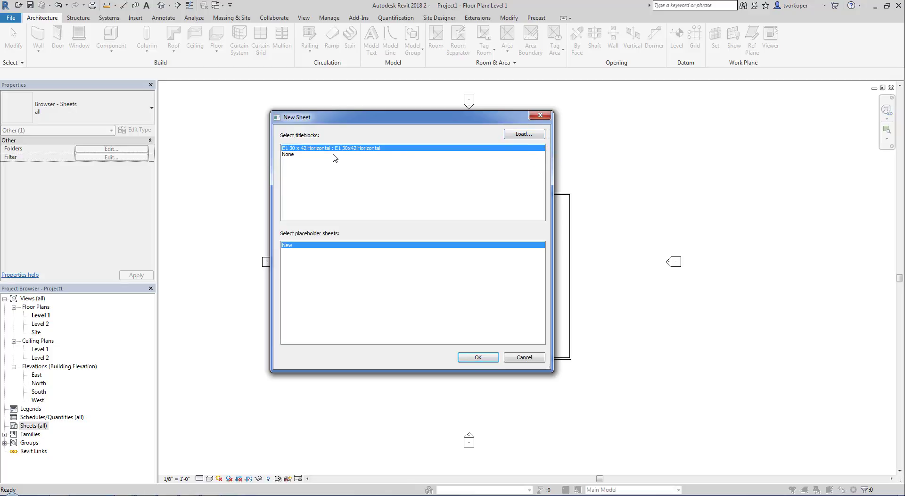
- Browse the Titleblocks folder of the US Imperial library for available sheet sizes, leaving without loading a family
{"action": "left_click", "coordinate": [526, 141]}
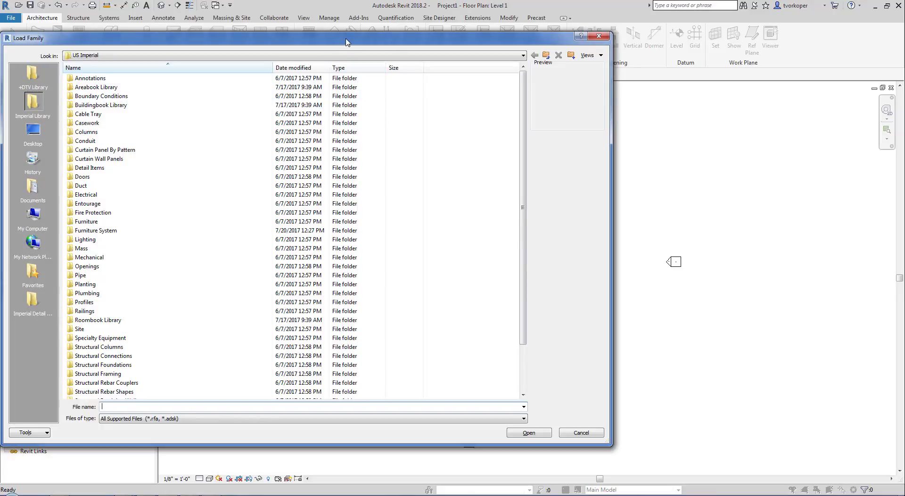
{"action": "left_click_drag", "start_coordinate": [345, 39], "coordinate": [403, 44]}
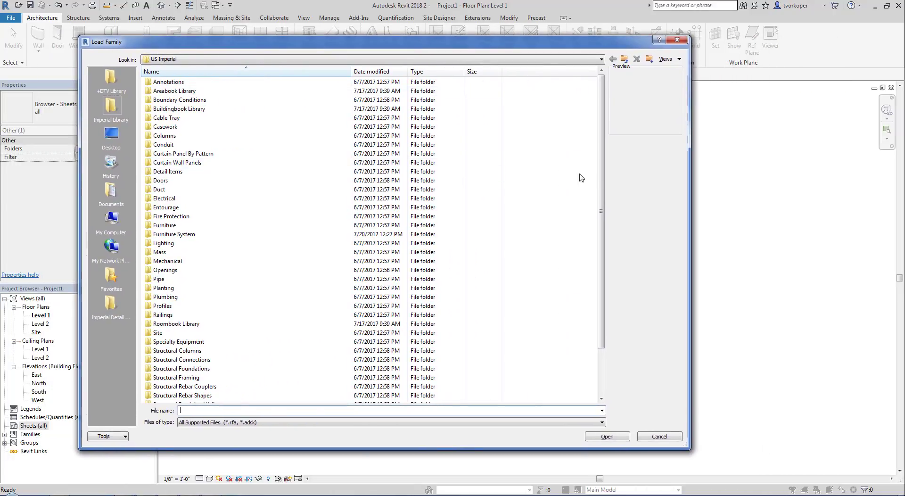
{"action": "scroll", "coordinate": [603, 243], "scroll_direction": "down", "scroll_amount": 2}
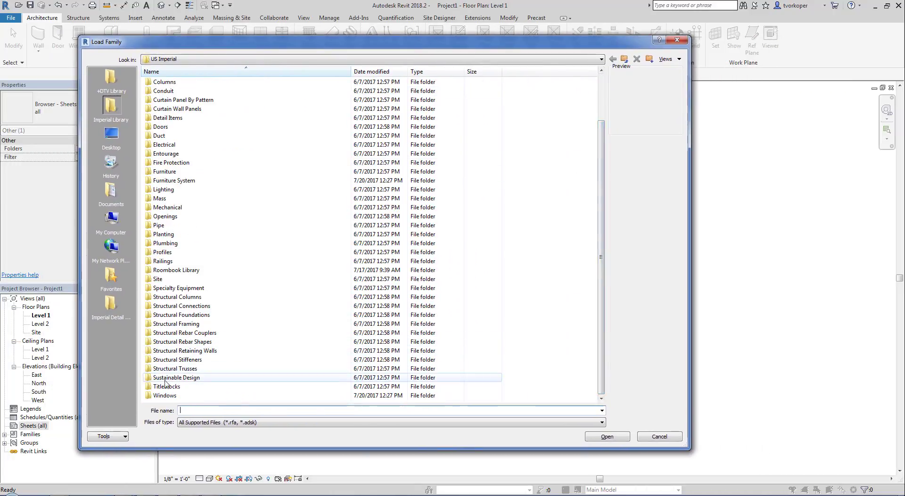
{"action": "double_click", "coordinate": [162, 387]}
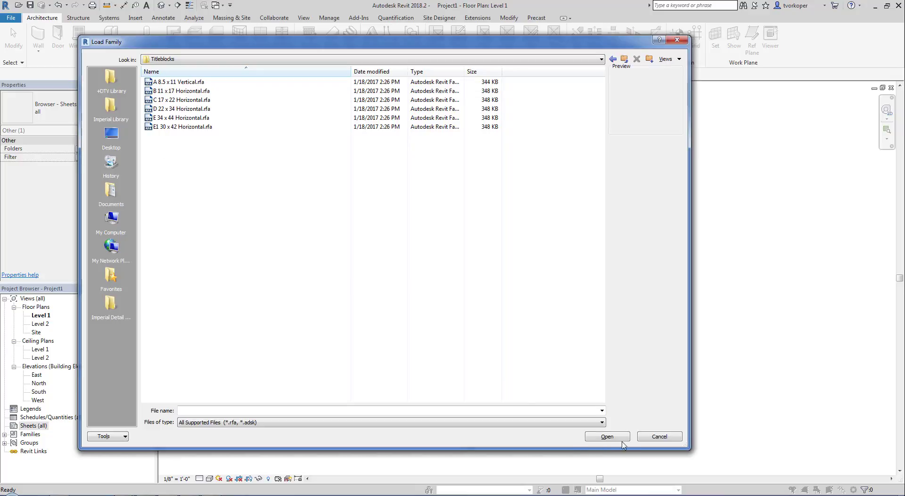
{"action": "left_click", "coordinate": [648, 437]}
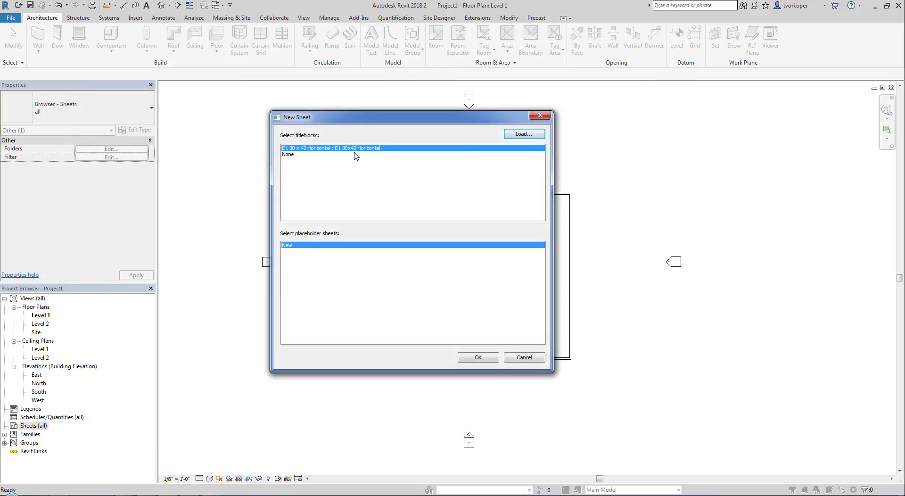
- Create the sheet with the E1 30 x 42 Horizontal titleblock and expand the Sheets branch of the project tree
{"action": "left_click", "coordinate": [478, 357]}
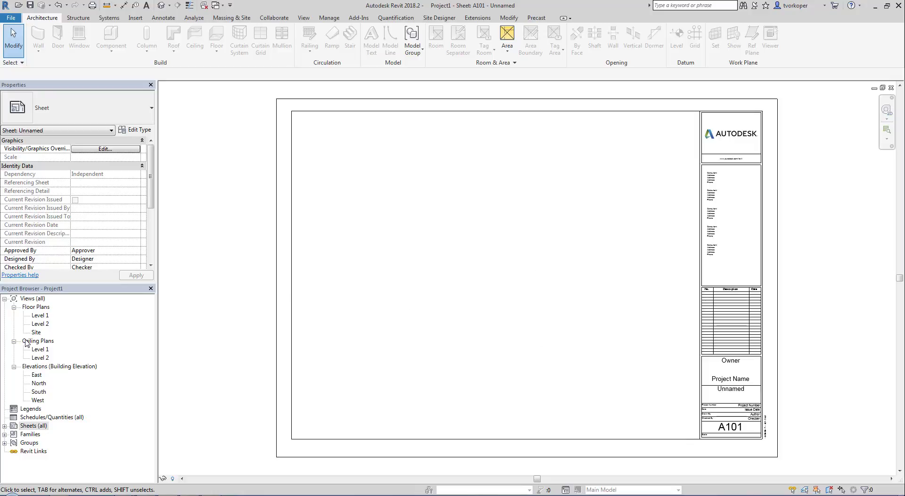
{"action": "left_click_drag", "start_coordinate": [8, 279], "coordinate": [193, 460]}
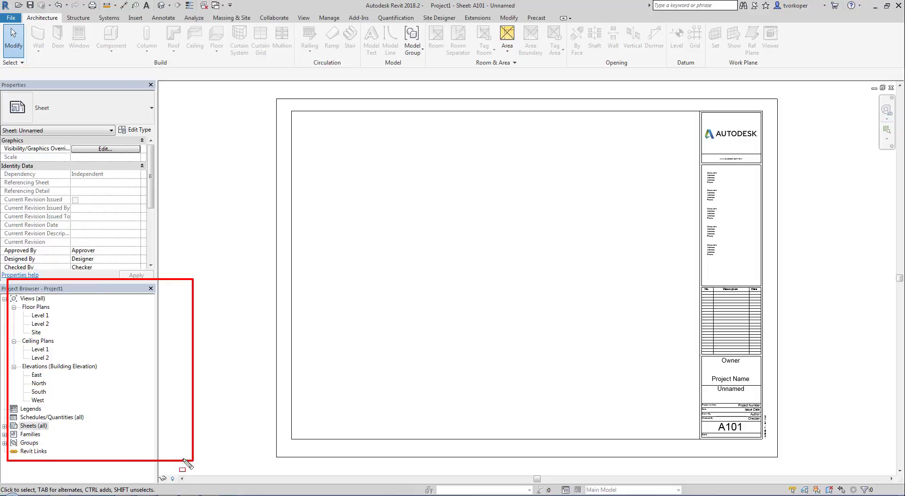
{"action": "key", "text": "Escape"}
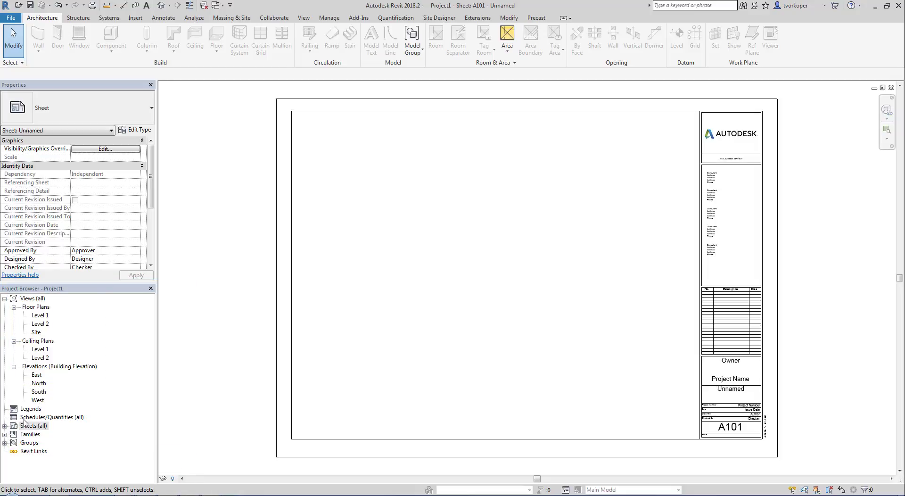
{"action": "left_click_drag", "start_coordinate": [61, 415], "coordinate": [2, 436]}
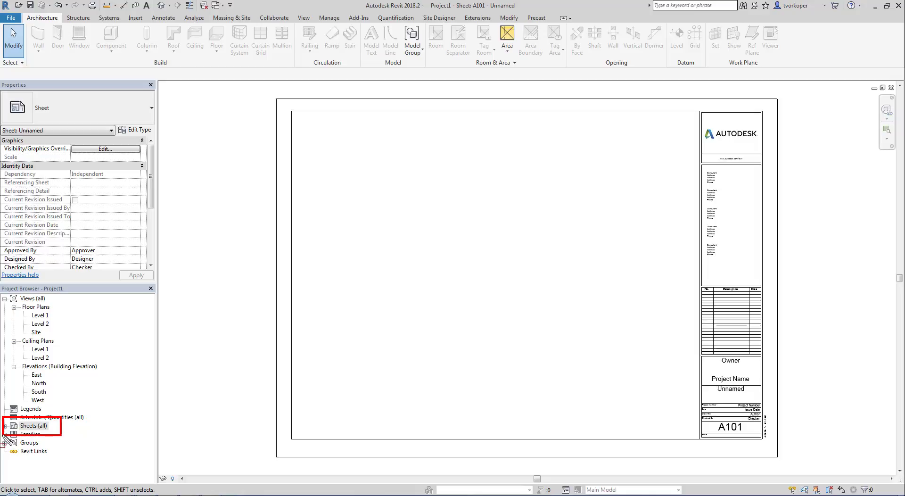
{"action": "key", "text": "Escape"}
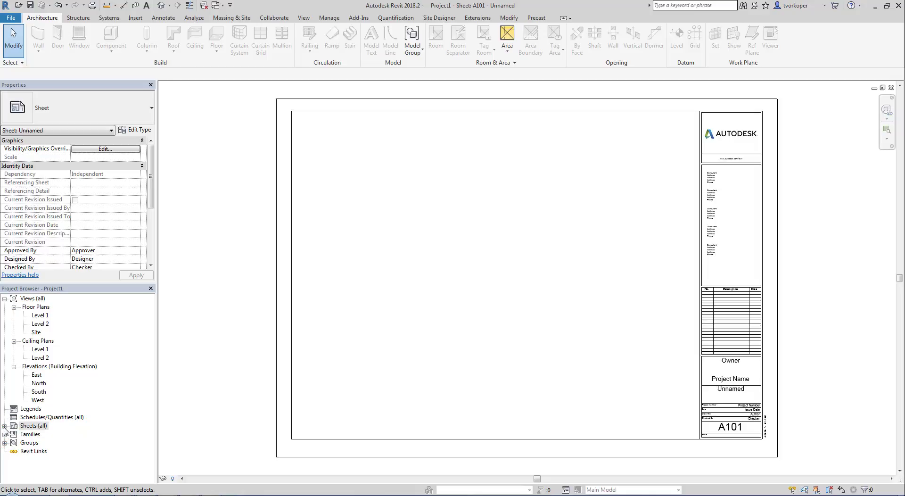
{"action": "left_click", "coordinate": [4, 427]}
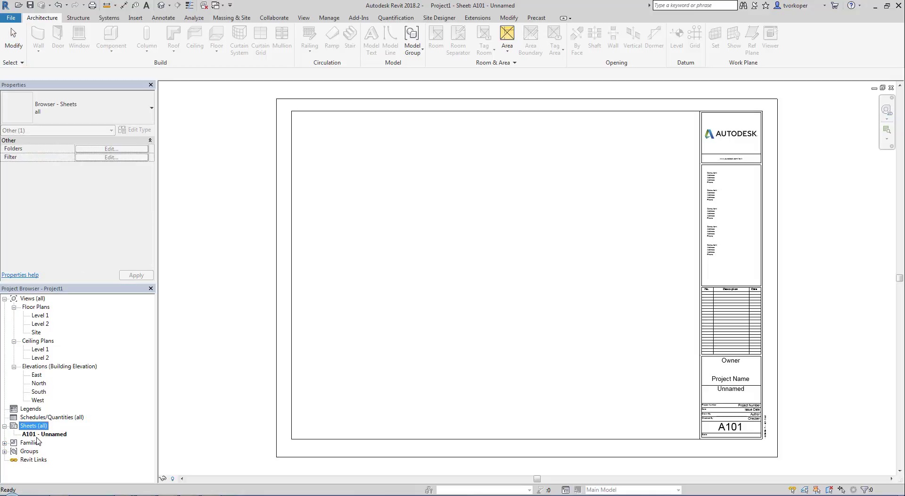
{"action": "mouse_move", "coordinate": [13, 425]}
{"action": "left_mouse_down"}
{"action": "mouse_move", "coordinate": [38, 444]}
{"action": "mouse_move", "coordinate": [92, 457]}
{"action": "mouse_move", "coordinate": [83, 445]}
{"action": "left_mouse_up"}
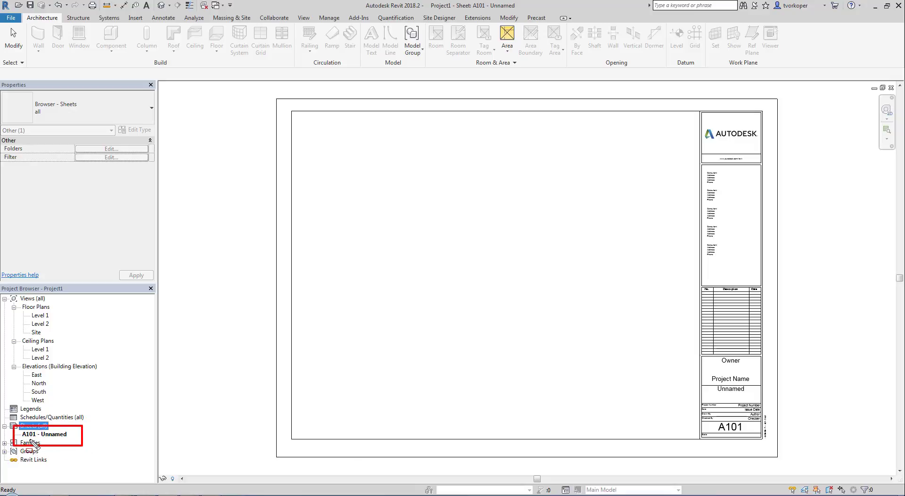
{"action": "left_click_drag", "start_coordinate": [701, 412], "coordinate": [753, 445]}
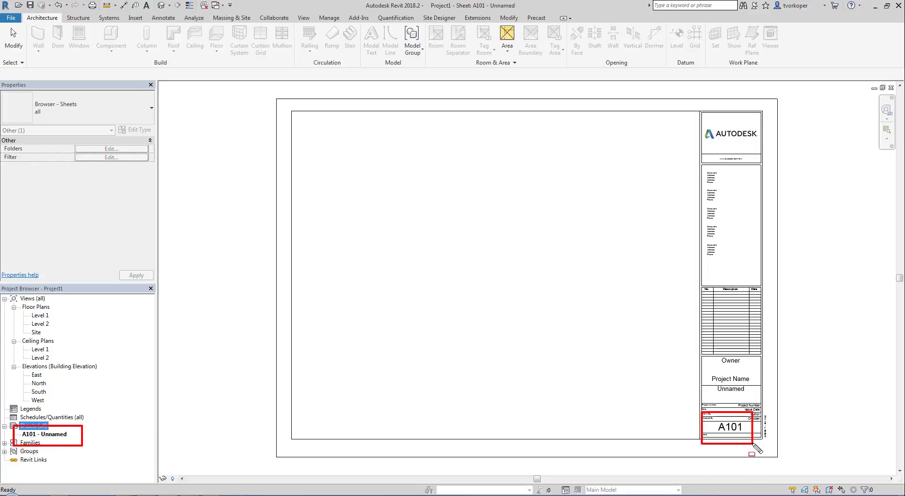
{"action": "key", "text": "Escape"}
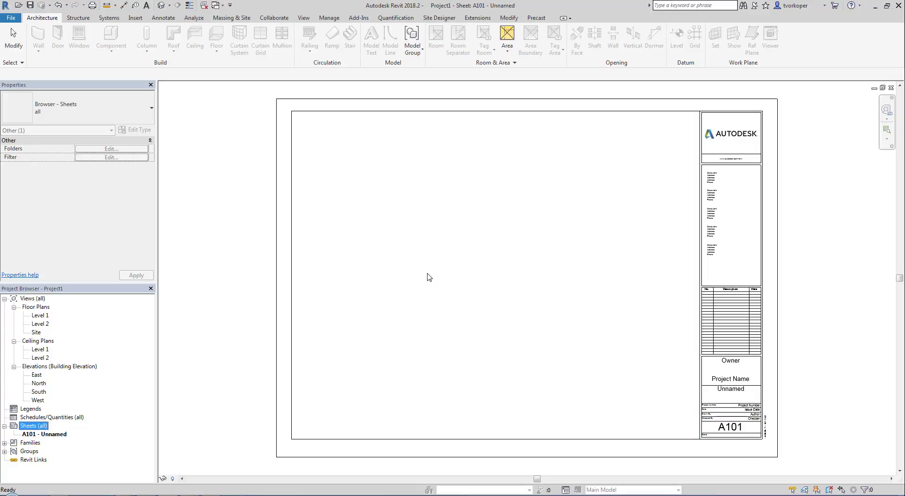
- Place the Level 1 floor plan view on sheet A101, beside the title block in the lower part of the drawing area
{"action": "left_click", "coordinate": [44, 318]}
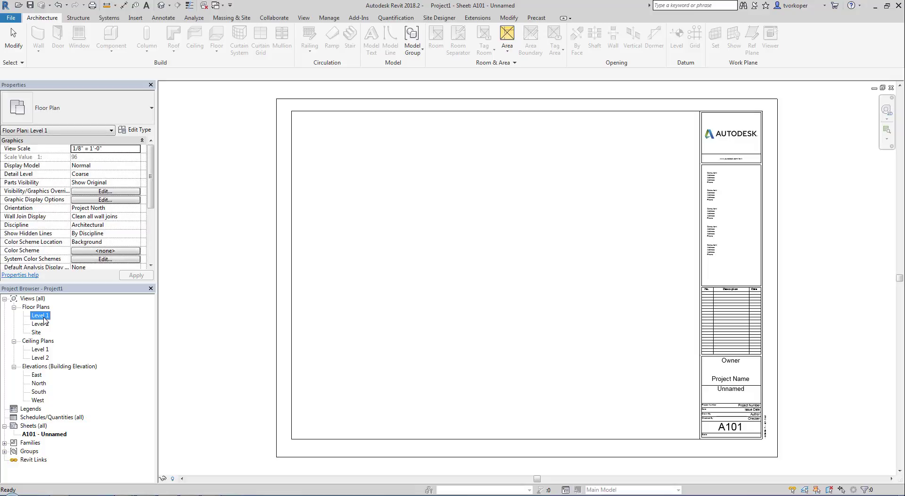
{"action": "left_click_drag", "start_coordinate": [44, 319], "coordinate": [486, 312]}
{"action": "left_click_drag", "start_coordinate": [486, 312], "coordinate": [485, 312]}
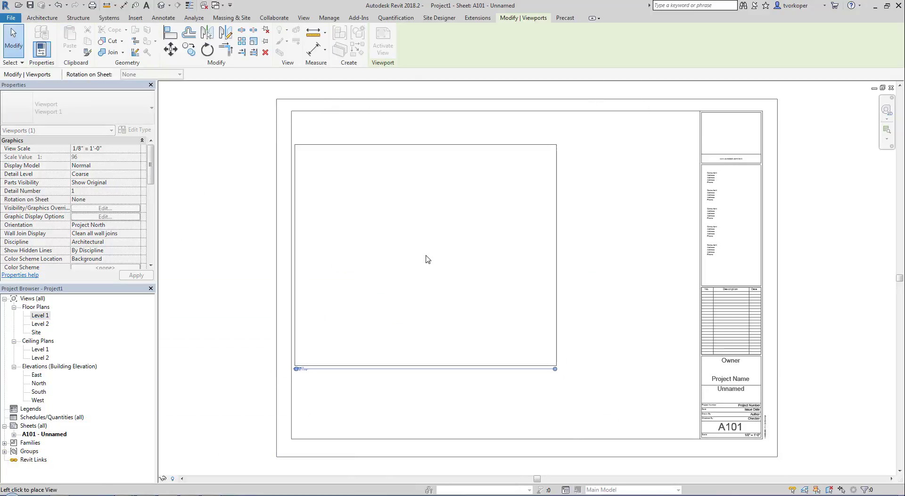
{"action": "middle_click_drag", "start_coordinate": [426, 256], "coordinate": [376, 258]}
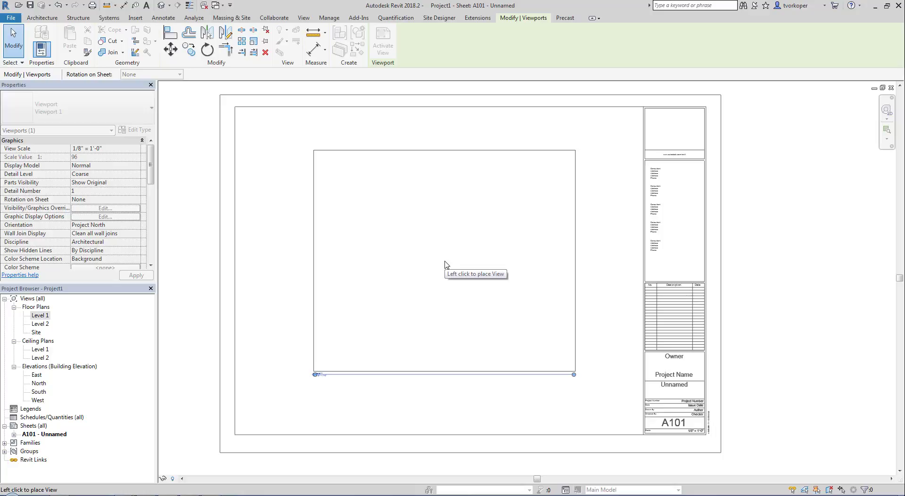
{"action": "left_click", "coordinate": [508, 320]}
{"action": "left_click", "coordinate": [312, 279]}
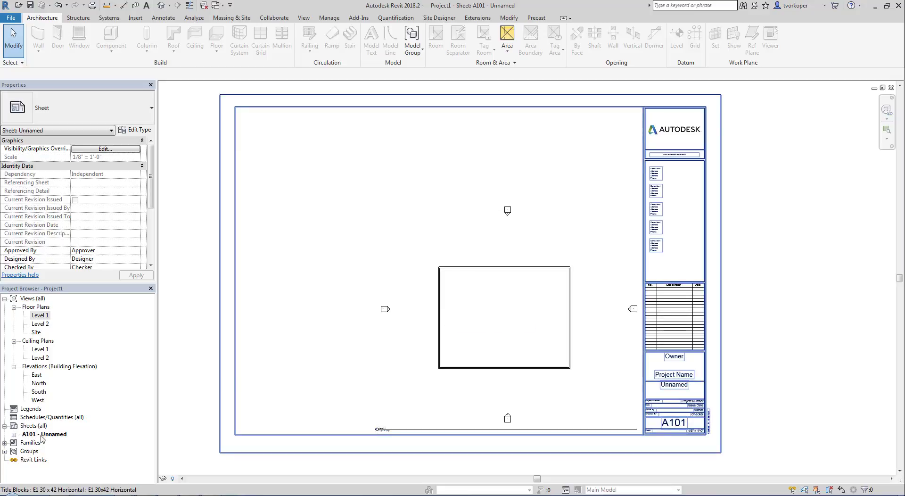
- Expand sheet A101 in the project tree and examine the Duplicate View options for its Level 1 floor plan
{"action": "left_click", "coordinate": [15, 434]}
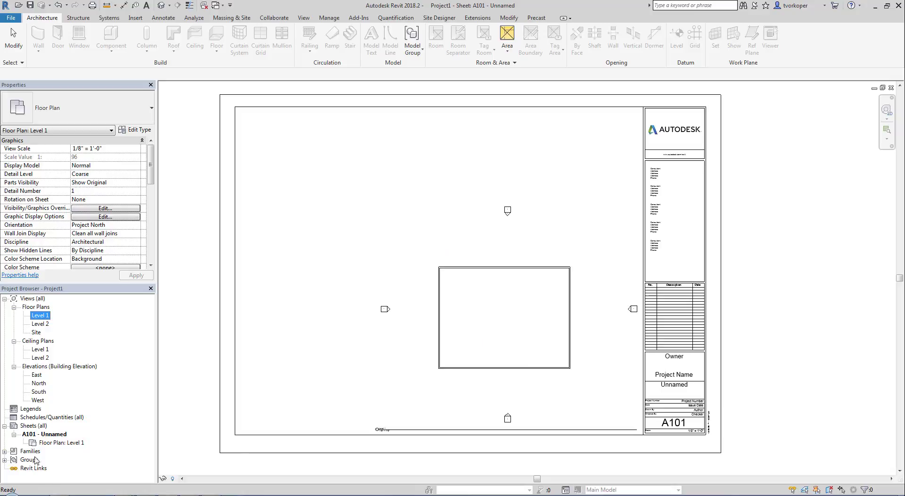
{"action": "right_click", "coordinate": [69, 445]}
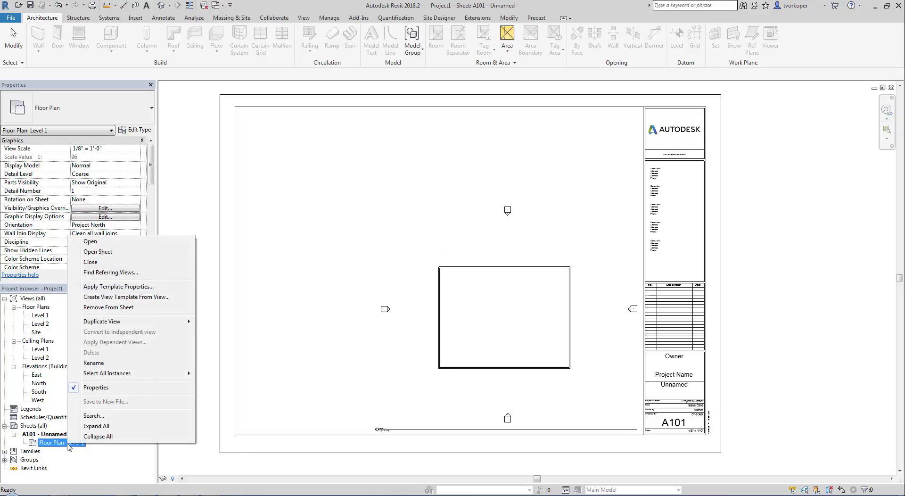
{"action": "mouse_move", "coordinate": [184, 321]}
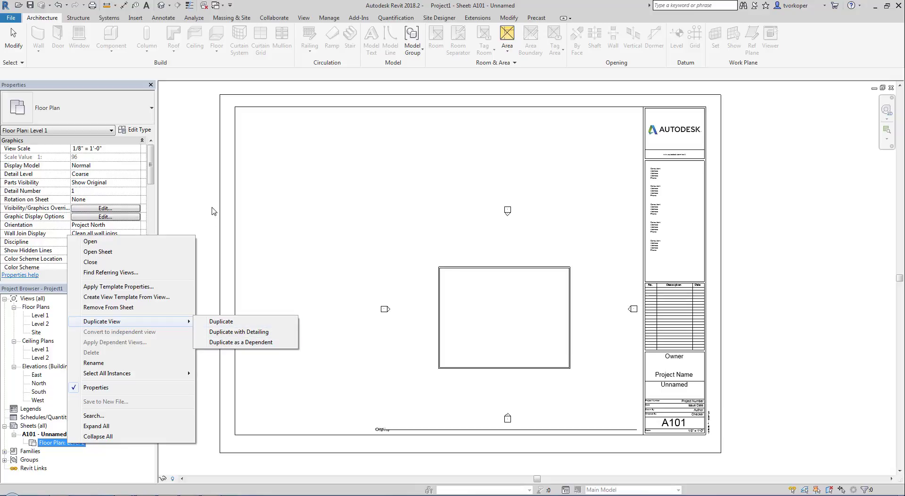
{"action": "key", "text": "Escape"}
{"action": "key", "text": "Escape"}
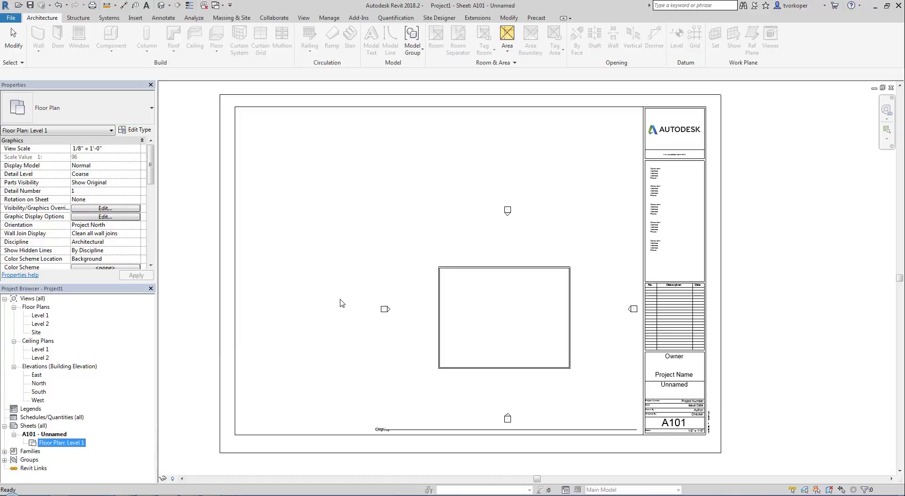
{"action": "left_click", "coordinate": [503, 307]}
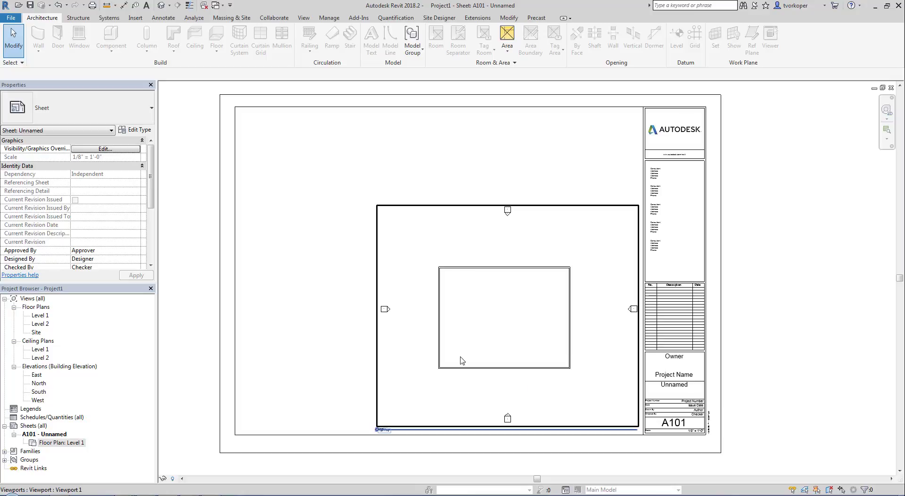
- Activate the Level 1 viewport on the sheet and move the building's upper wall outward to about 74' - 6" from the lower wall
{"action": "left_click", "coordinate": [437, 276]}
{"action": "middle_click_drag", "start_coordinate": [448, 285], "coordinate": [456, 309]}
{"action": "left_click", "coordinate": [426, 226]}
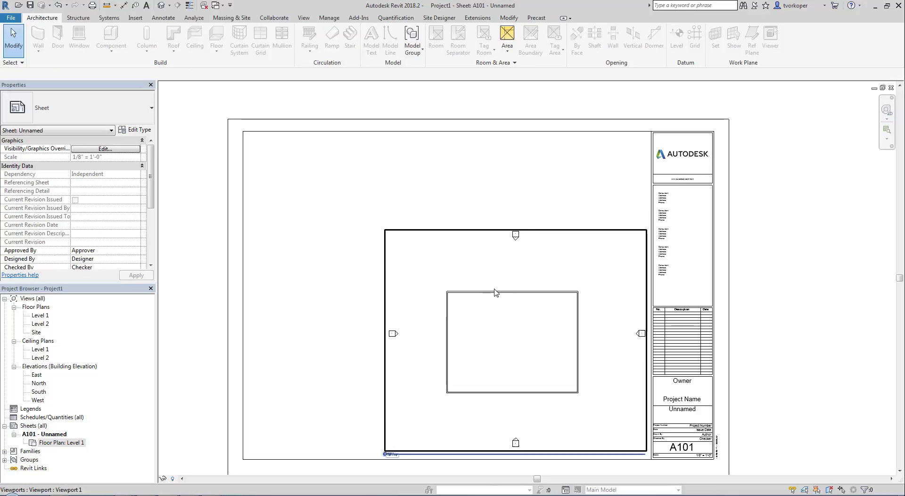
{"action": "right_click", "coordinate": [507, 317]}
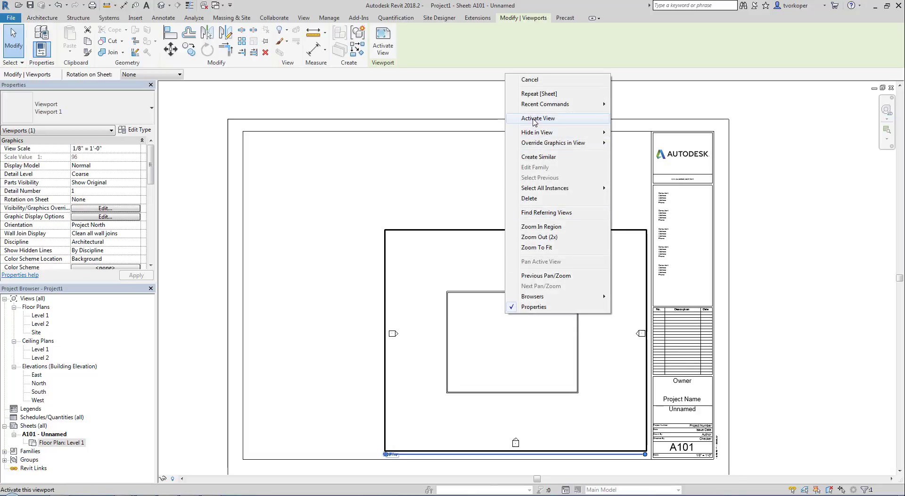
{"action": "left_click", "coordinate": [535, 119]}
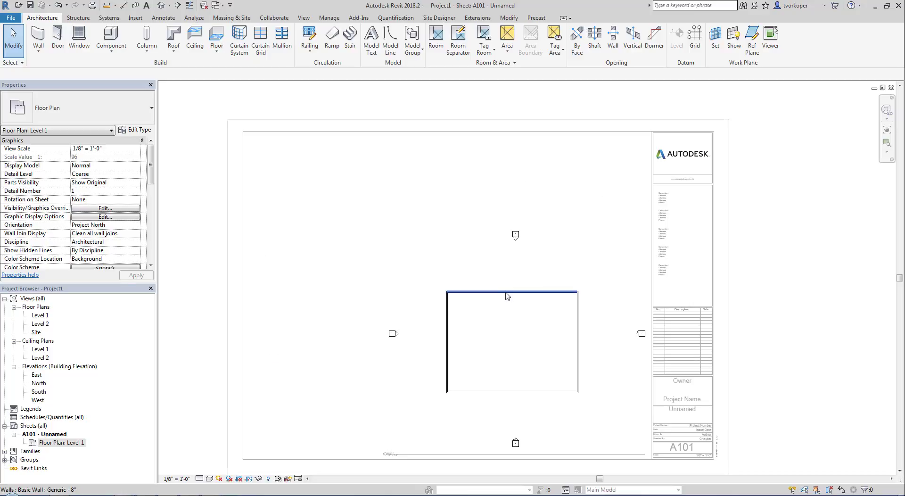
{"action": "scroll", "coordinate": [490, 338], "scroll_direction": "up", "scroll_amount": 3}
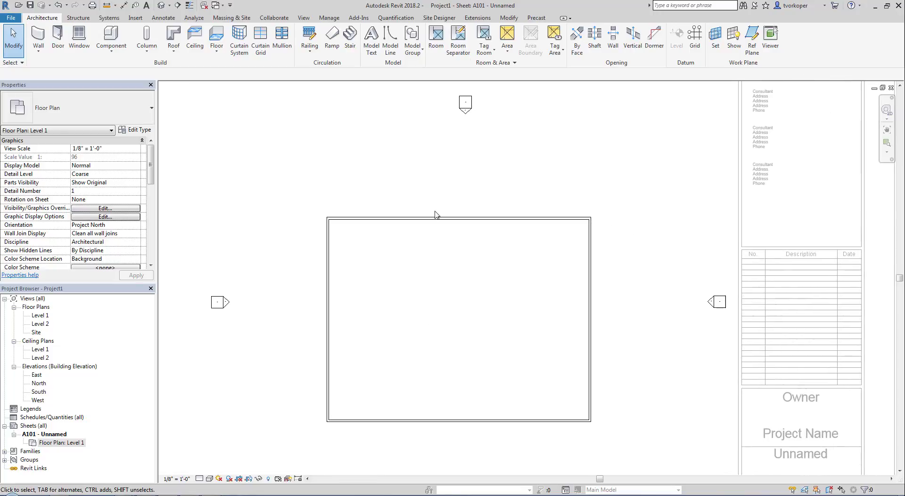
{"action": "left_click", "coordinate": [436, 220]}
{"action": "left_click", "coordinate": [329, 264]}
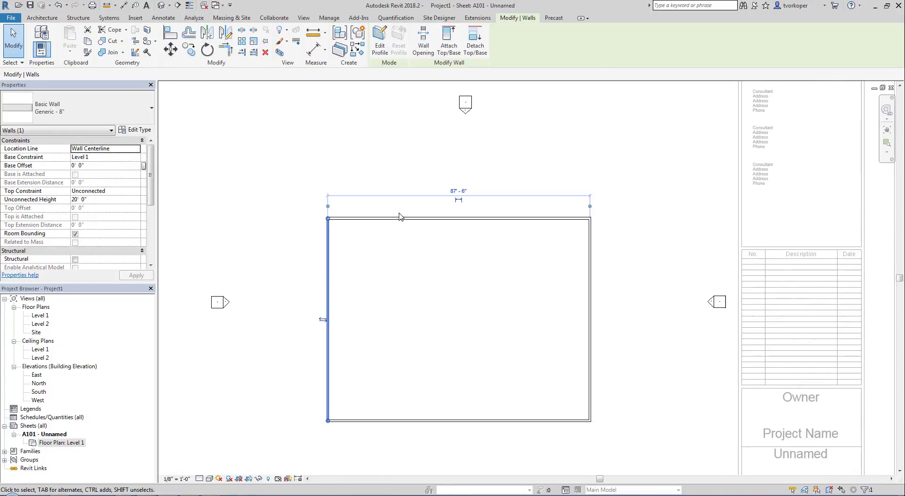
{"action": "left_click", "coordinate": [402, 219]}
{"action": "left_click", "coordinate": [481, 287]}
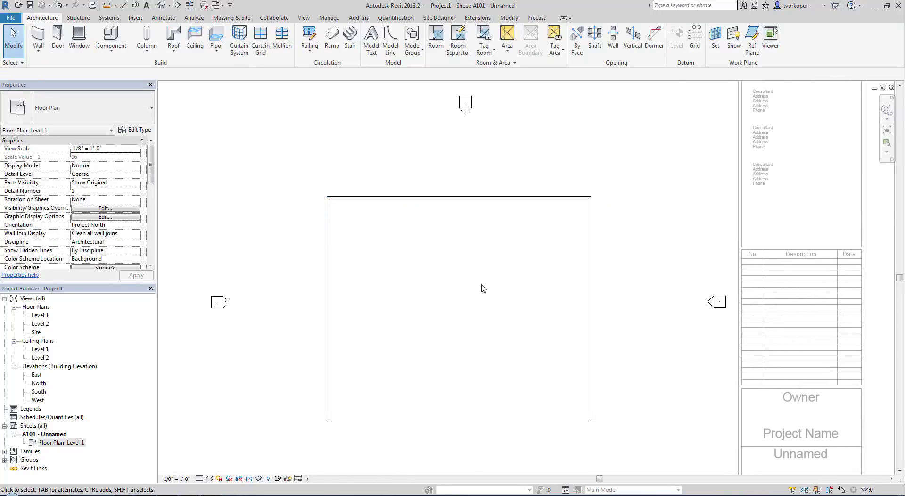
- Set the active Level 1 view's scale to 1/4" = 1'-0" and deactivate the view
{"action": "scroll", "coordinate": [482, 288], "scroll_direction": "down", "scroll_amount": 4}
{"action": "scroll", "coordinate": [483, 289], "scroll_direction": "down", "scroll_amount": 1}
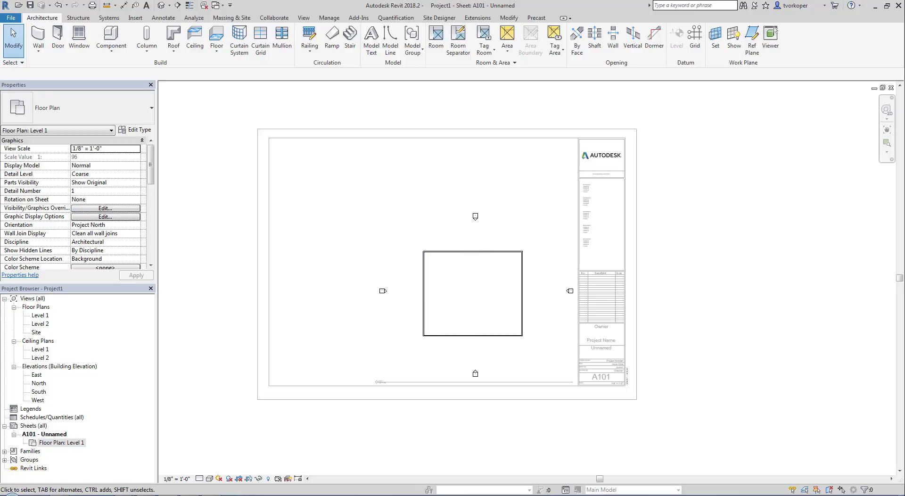
{"action": "left_click", "coordinate": [177, 478]}
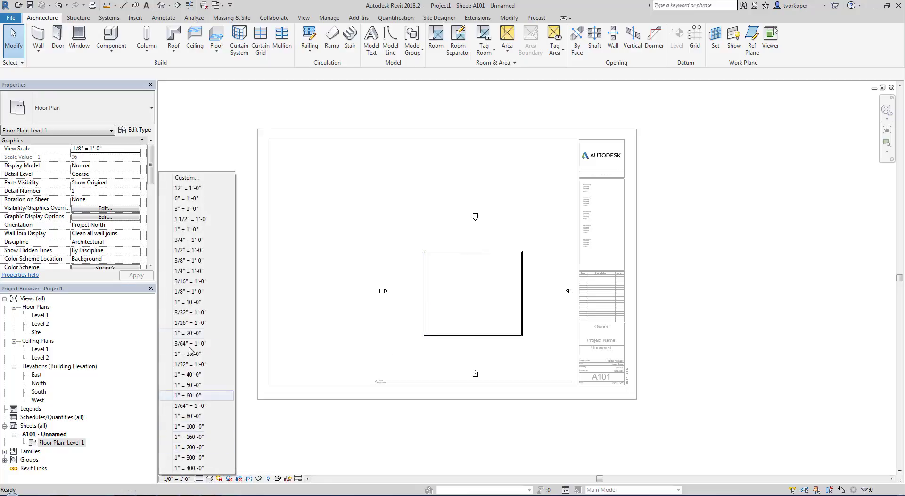
{"action": "left_click", "coordinate": [184, 272]}
{"action": "left_click", "coordinate": [372, 271]}
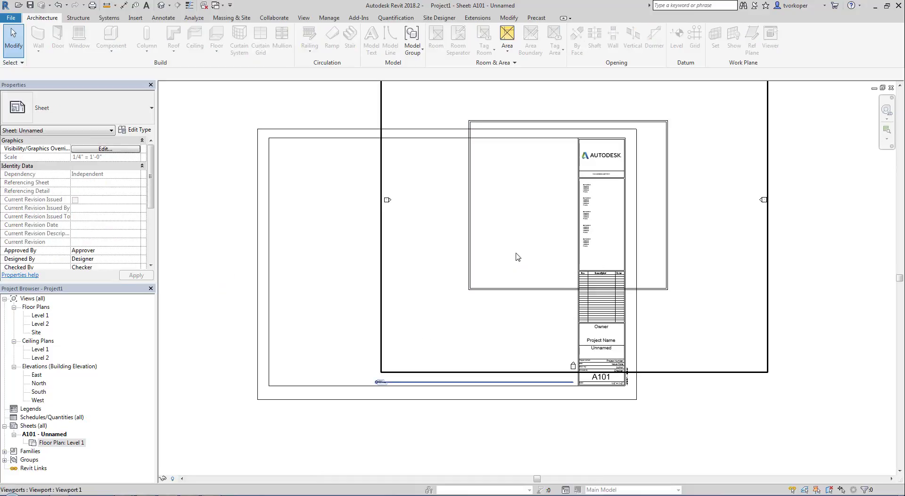
- Move the Level 1 viewport so the building sits roughly centred in the sheet's drawing area
{"action": "left_click", "coordinate": [526, 232]}
{"action": "left_click_drag", "start_coordinate": [527, 231], "coordinate": [402, 290]}
{"action": "key", "text": "Escape"}
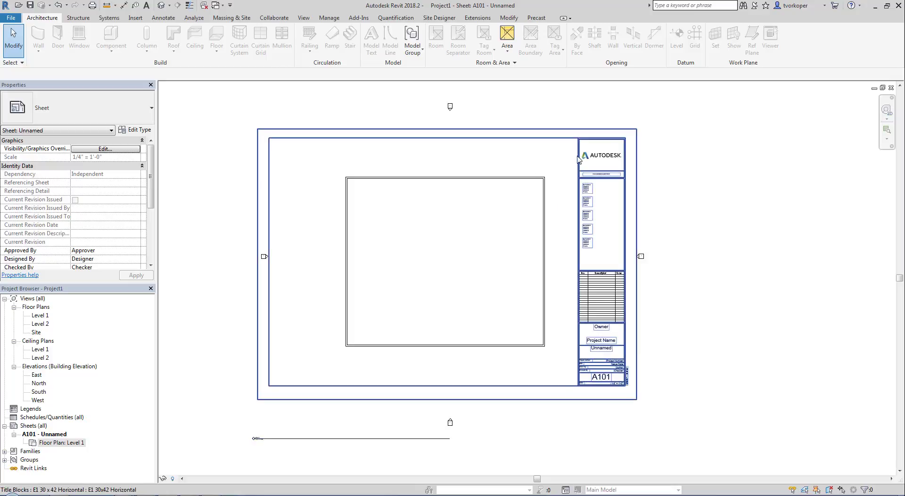
- Reactivate the Level 1 viewport, set its scale to 1/8" = 1'-0", and deactivate the view
{"action": "right_click", "coordinate": [320, 250]}
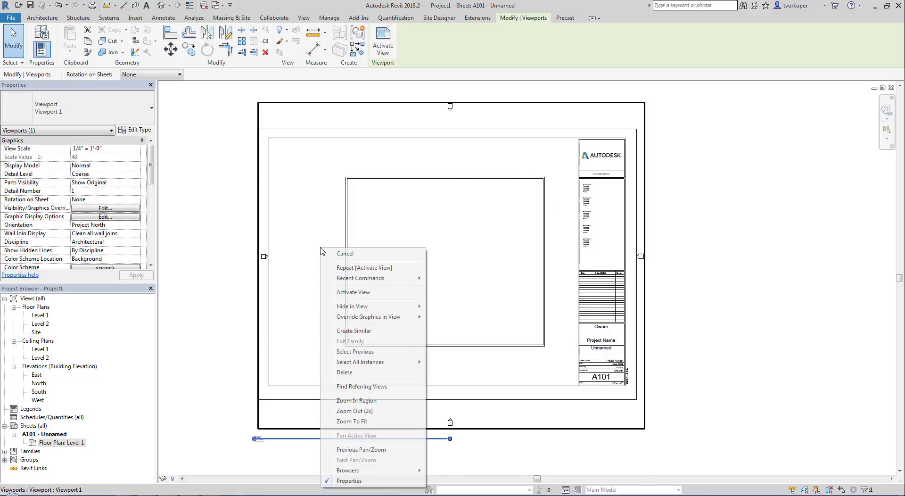
{"action": "left_click", "coordinate": [337, 291]}
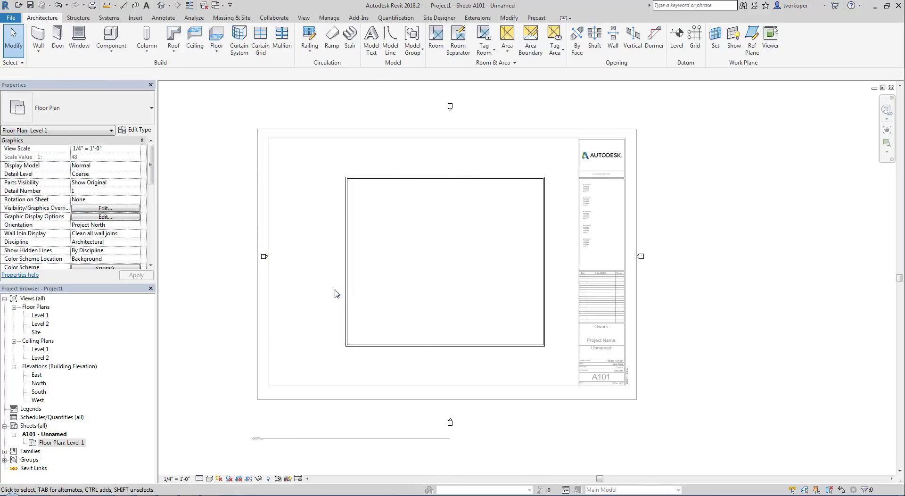
{"action": "left_click", "coordinate": [177, 479]}
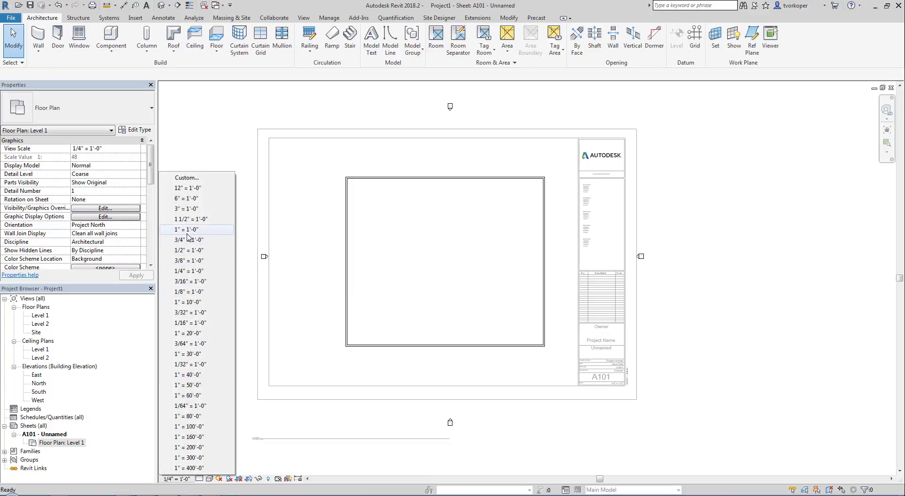
{"action": "left_click", "coordinate": [188, 292]}
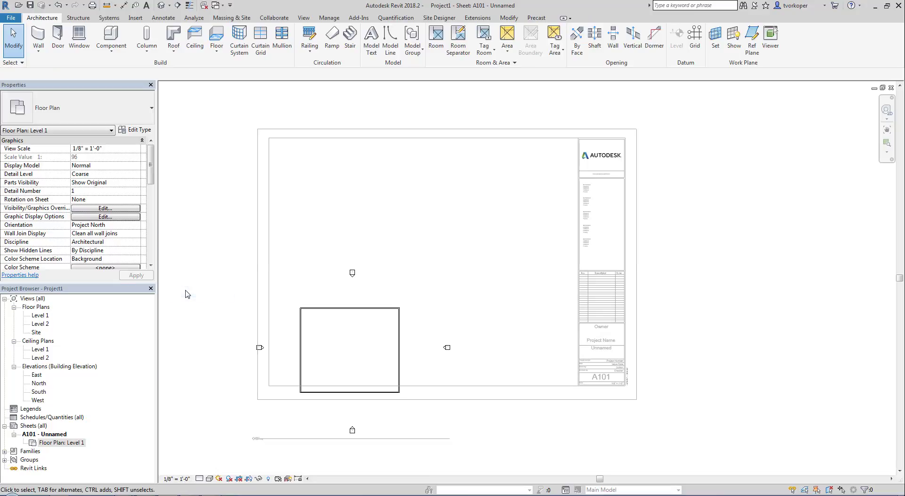
{"action": "right_click", "coordinate": [344, 347]}
{"action": "left_click", "coordinate": [385, 210]}
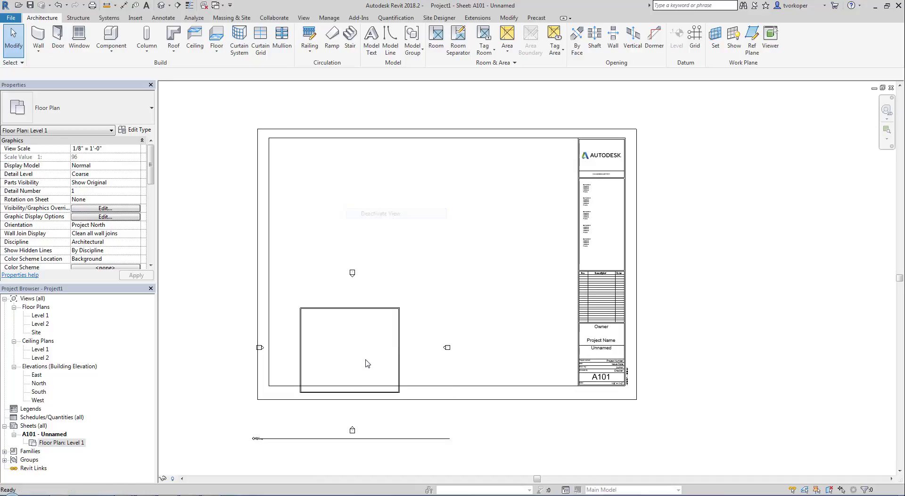
- Move the Level 1 viewport inside the sheet border, beside the title block in the lower part of the drawing area
{"action": "left_click", "coordinate": [350, 353]}
{"action": "left_click_drag", "start_coordinate": [351, 354], "coordinate": [470, 295]}
{"action": "left_click", "coordinate": [249, 277]}
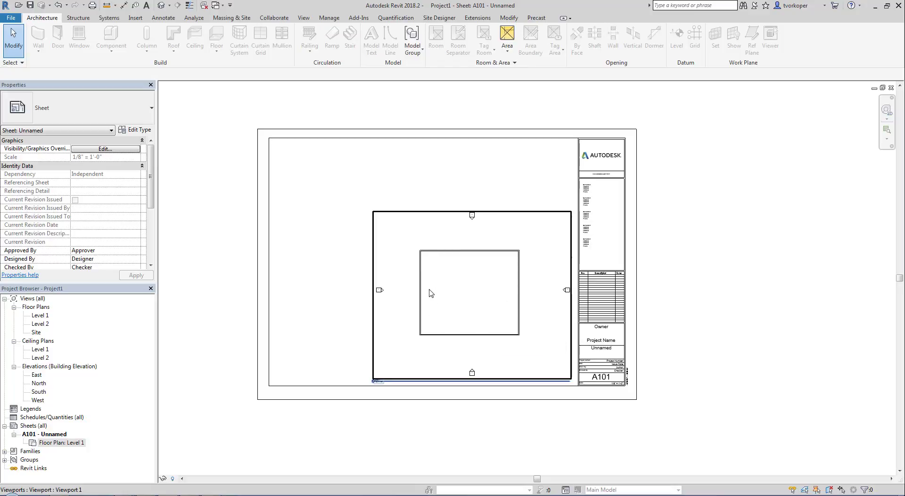
- Tile sheet A101 and the Level 1 floor plan side by side and fit each view to its window
{"action": "key", "text": "w"}
{"action": "key", "text": "t"}
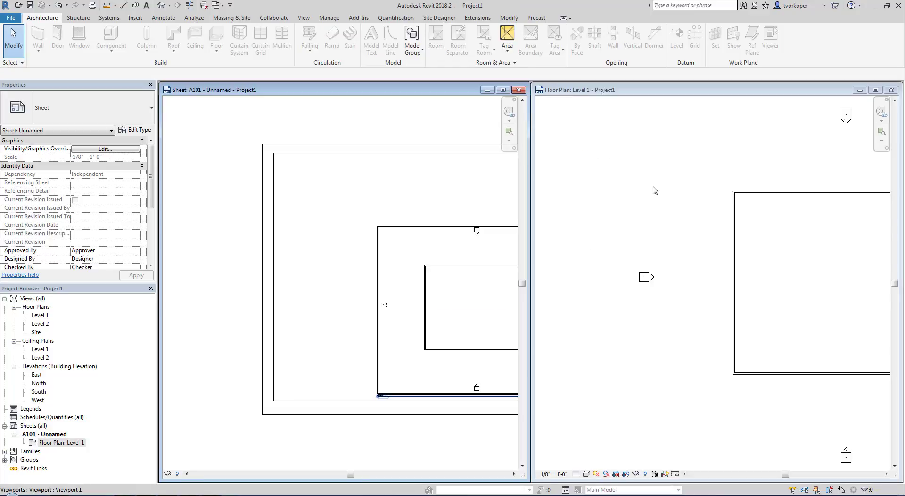
{"action": "left_click", "coordinate": [653, 187]}
{"action": "key", "text": "z"}
{"action": "key", "text": "e"}
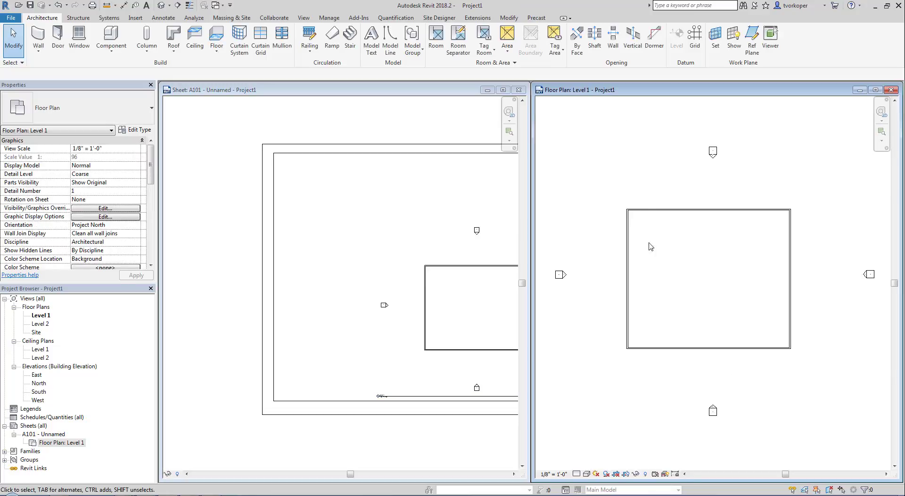
{"action": "left_click", "coordinate": [338, 247]}
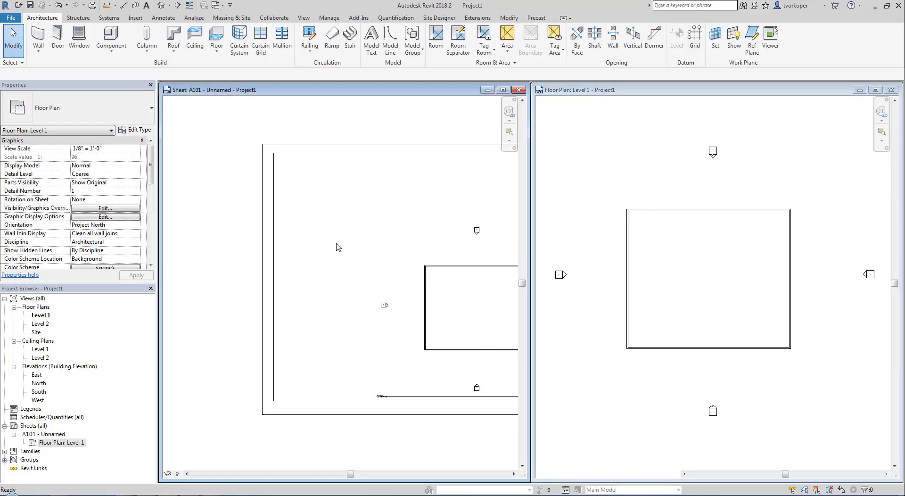
{"action": "key", "text": "z"}
{"action": "key", "text": "e"}
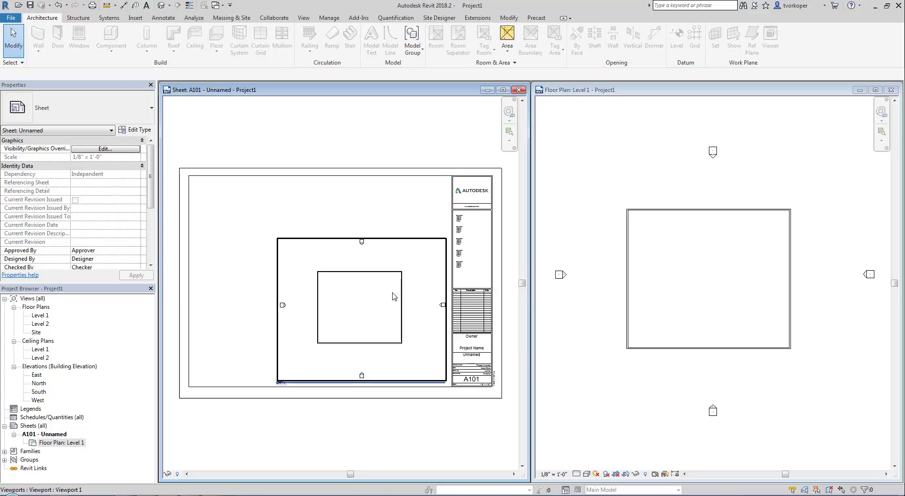
- In the Level 1 floor plan window, move the upper wall inward to 49' - 6" from the lower wall
{"action": "left_click", "coordinate": [655, 269]}
{"action": "left_click", "coordinate": [669, 215]}
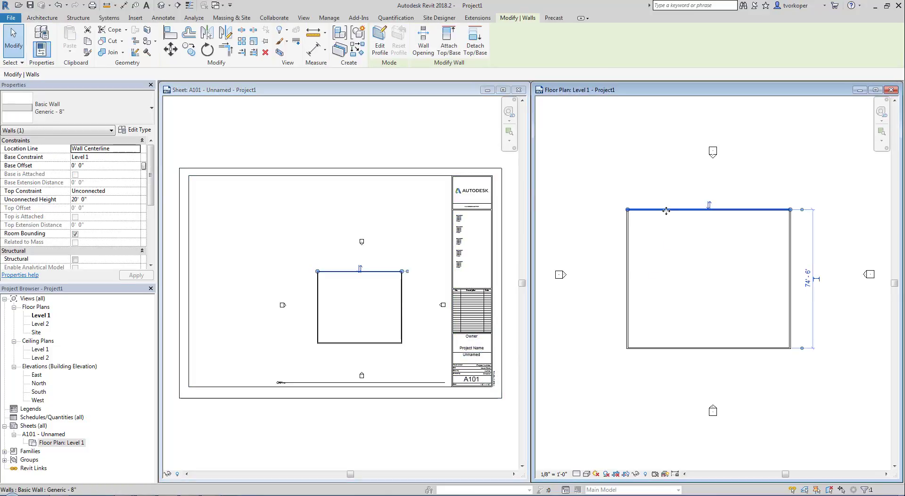
{"action": "left_click_drag", "start_coordinate": [668, 216], "coordinate": [664, 256]}
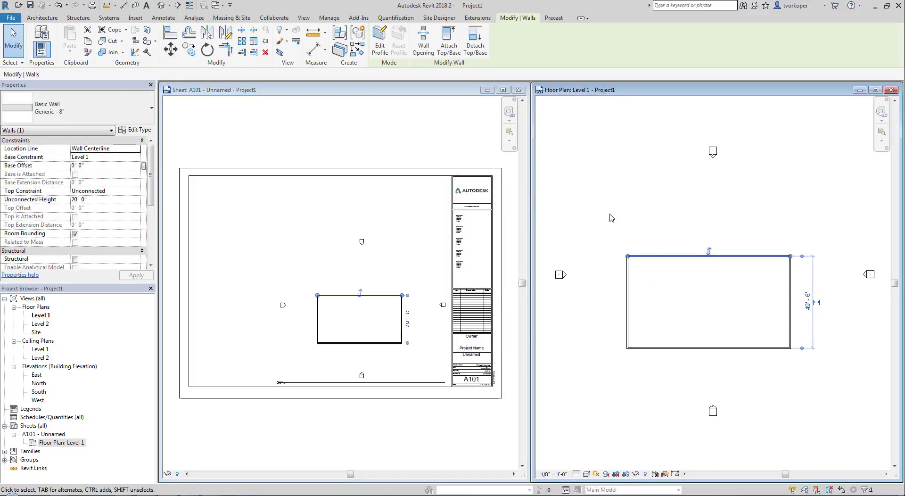
{"action": "left_click", "coordinate": [611, 217]}
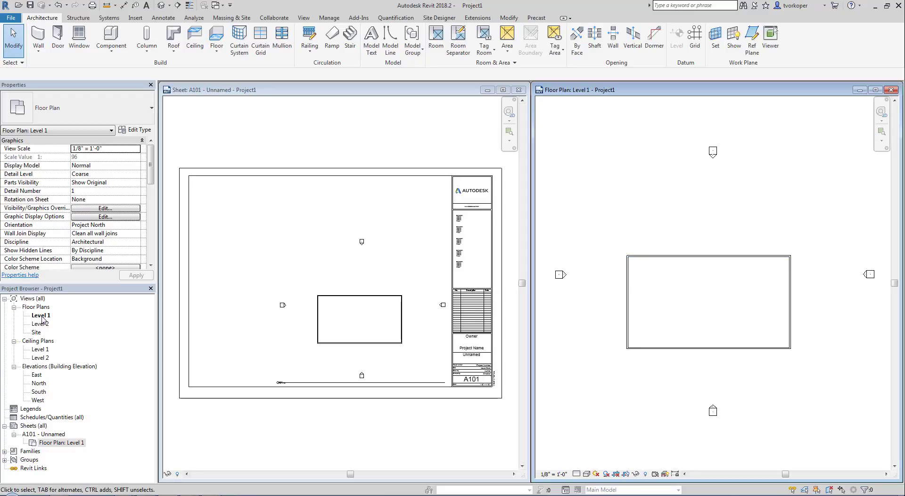
- Activate the Level 1 viewport on sheet A101, move the building's upper wall outward again, and deactivate the view
{"action": "left_click", "coordinate": [382, 317]}
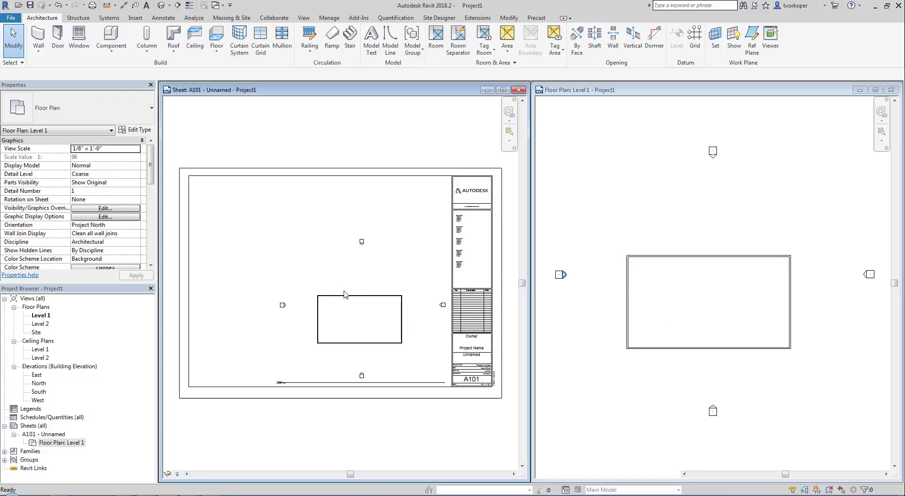
{"action": "right_click", "coordinate": [337, 286]}
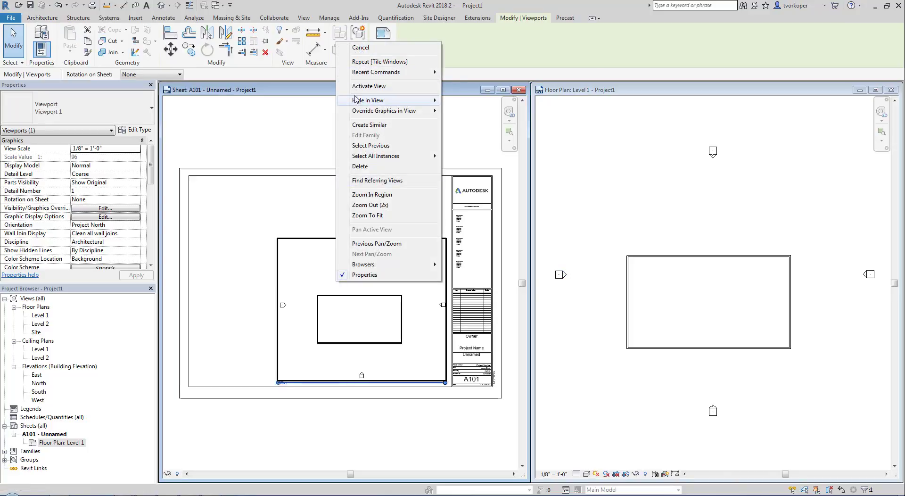
{"action": "left_click", "coordinate": [368, 86]}
{"action": "left_click", "coordinate": [349, 296]}
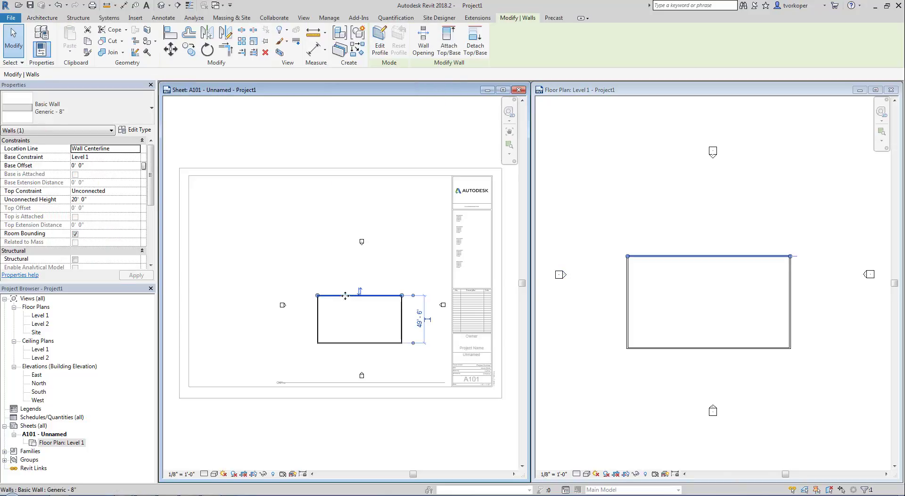
{"action": "left_click_drag", "start_coordinate": [349, 296], "coordinate": [346, 273]}
{"action": "key", "text": "Escape"}
{"action": "right_click", "coordinate": [318, 227]}
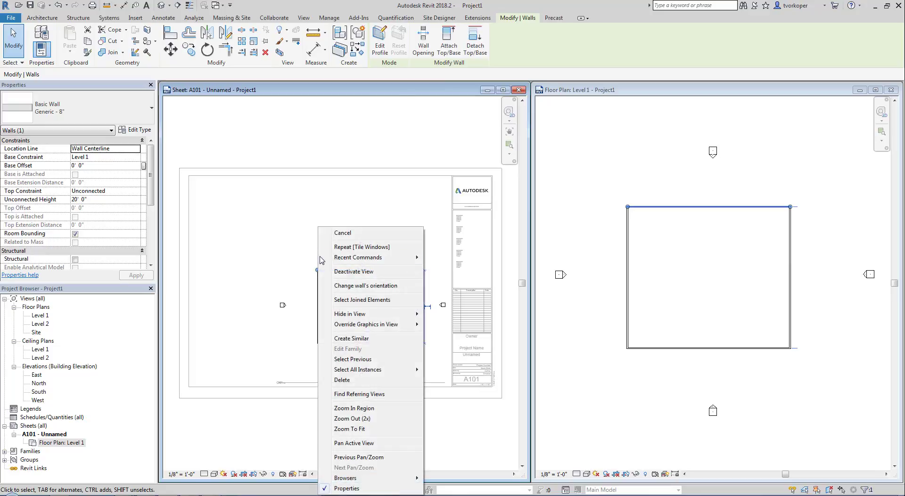
{"action": "left_click", "coordinate": [334, 269]}
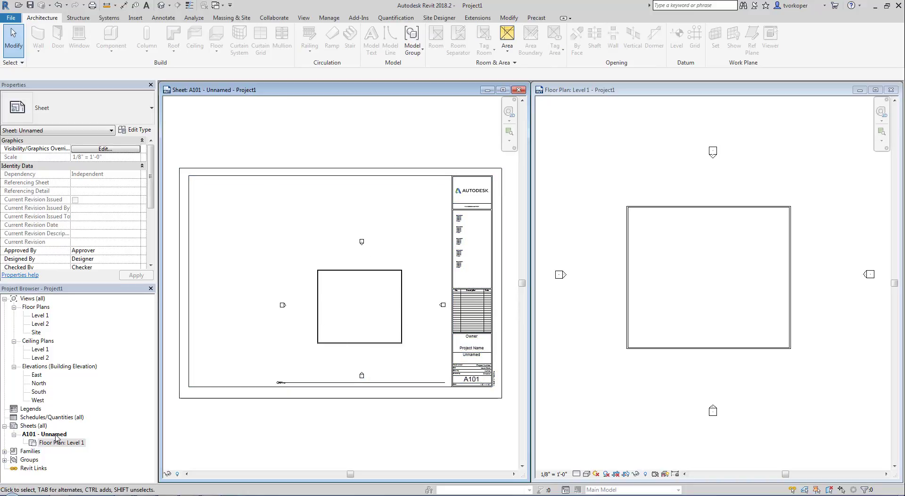
{"action": "key", "text": "ctrl+shift+d"}
{"action": "left_click_drag", "start_coordinate": [8, 416], "coordinate": [96, 457]}
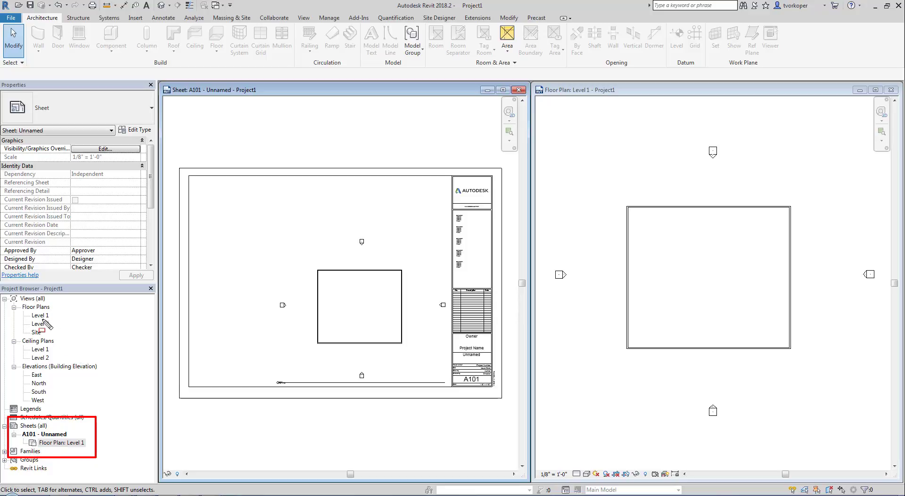
{"action": "left_click_drag", "start_coordinate": [20, 310], "coordinate": [63, 325]}
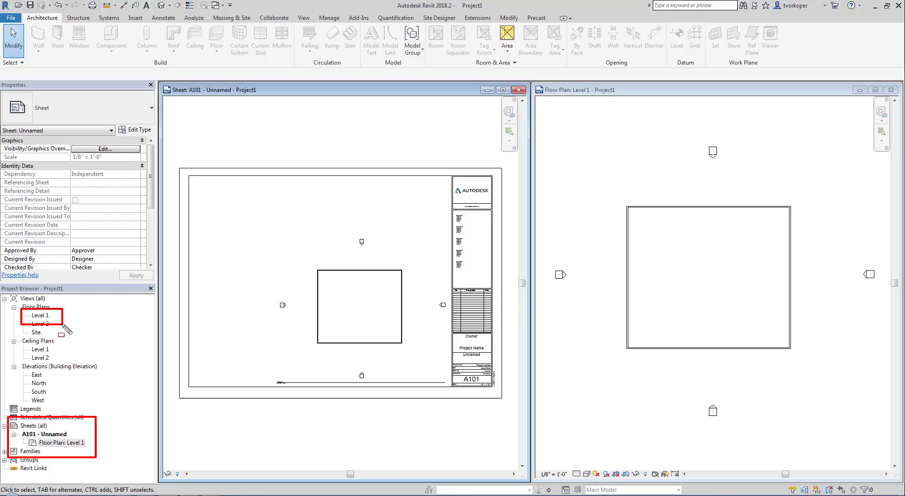
{"action": "key", "text": "Escape"}
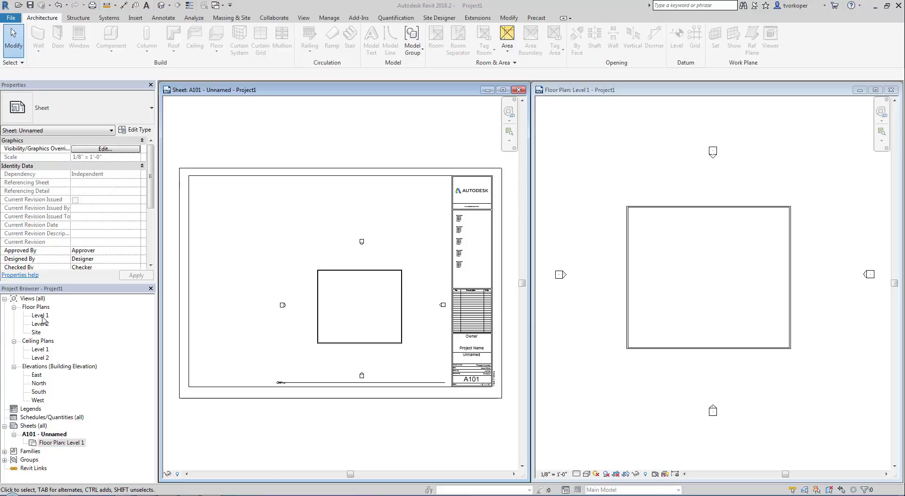
- Open the Level 1 floor plan view from the Floor Plans branch of the project tree
{"action": "double_click", "coordinate": [40, 315]}
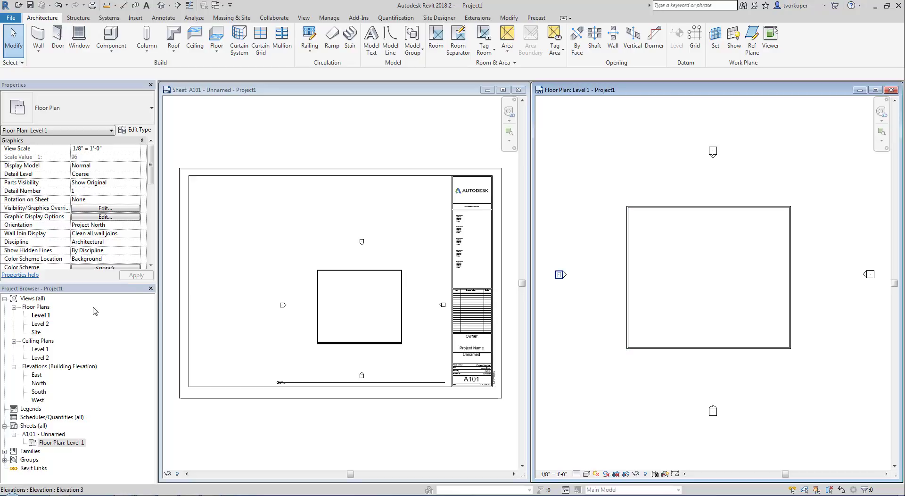
{"action": "key", "text": "ctrl+shift+d"}
{"action": "left_click_drag", "start_coordinate": [24, 311], "coordinate": [63, 320]}
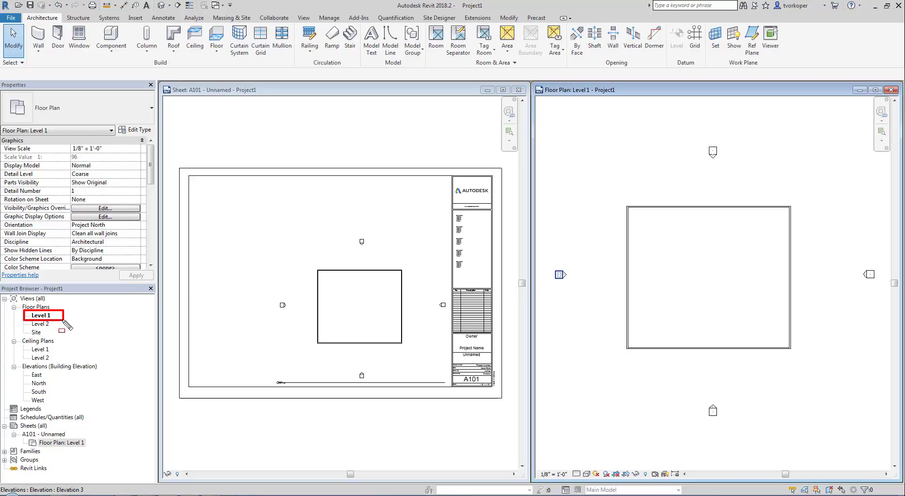
{"action": "left_click_drag", "start_coordinate": [29, 436], "coordinate": [94, 450]}
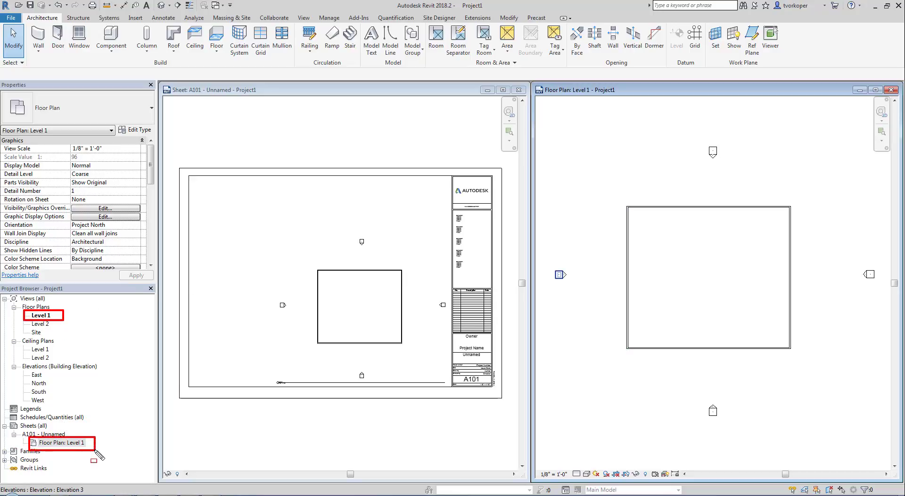
{"action": "key", "text": "Escape"}
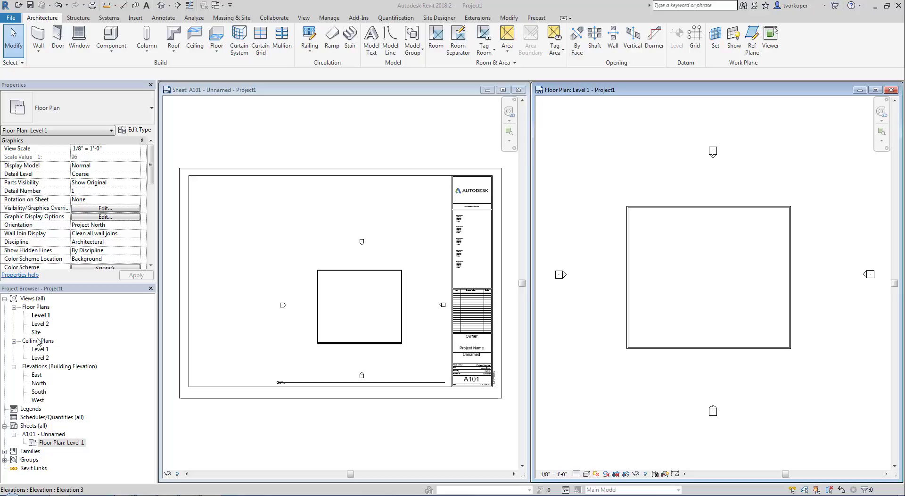
{"action": "left_click_drag", "start_coordinate": [16, 300], "coordinate": [77, 401]}
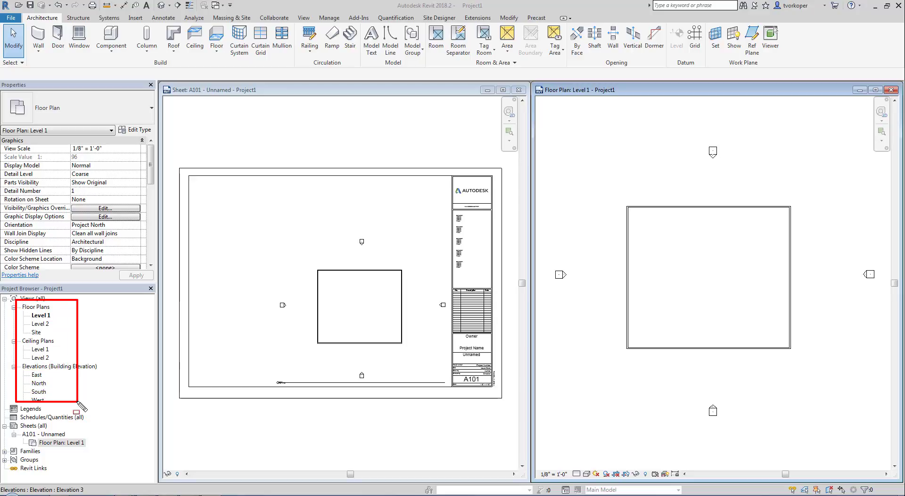
{"action": "key", "text": "Escape"}
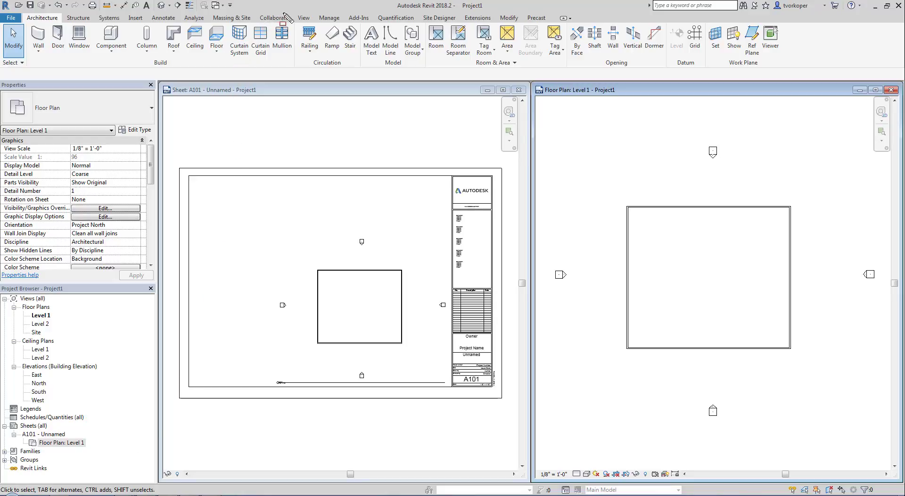
{"action": "left_click_drag", "start_coordinate": [284, 12], "coordinate": [317, 24]}
- Set the Project Browser organization scheme for views to "not on sheets"
{"action": "left_click", "coordinate": [306, 20]}
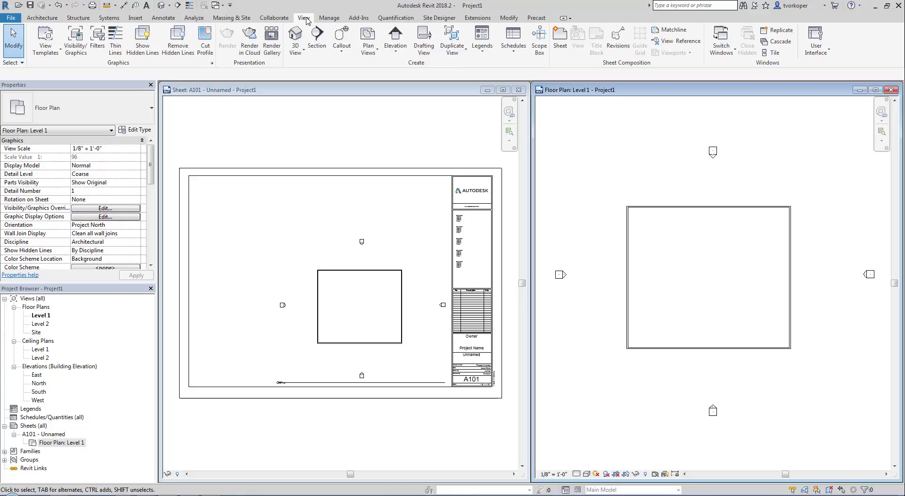
{"action": "left_click_drag", "start_coordinate": [795, 18], "coordinate": [852, 81]}
{"action": "left_click", "coordinate": [829, 53]}
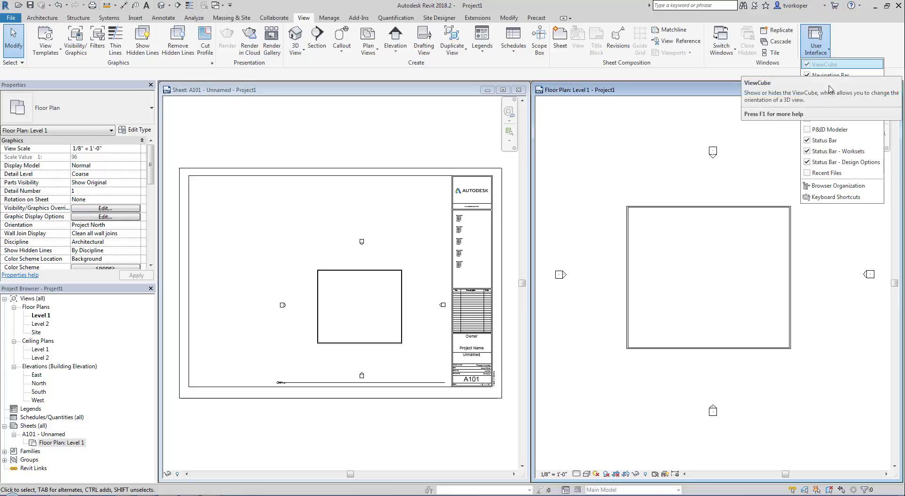
{"action": "left_click", "coordinate": [830, 186]}
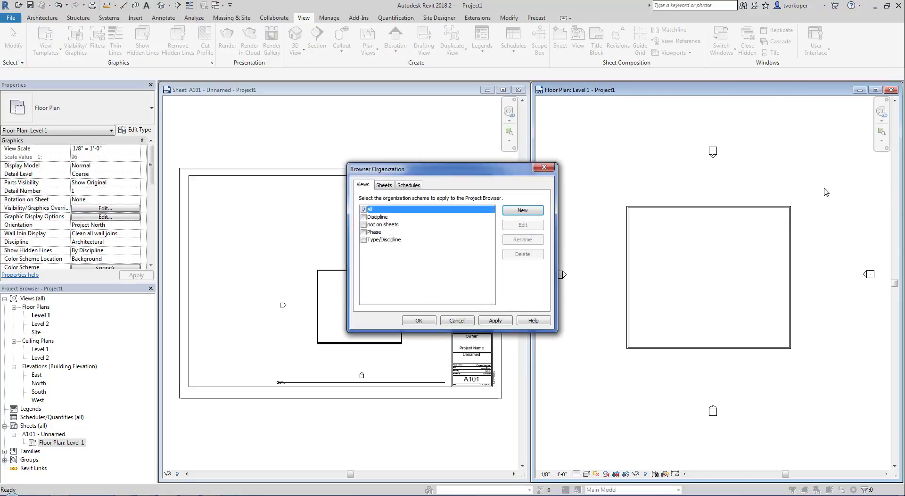
{"action": "left_click", "coordinate": [364, 225]}
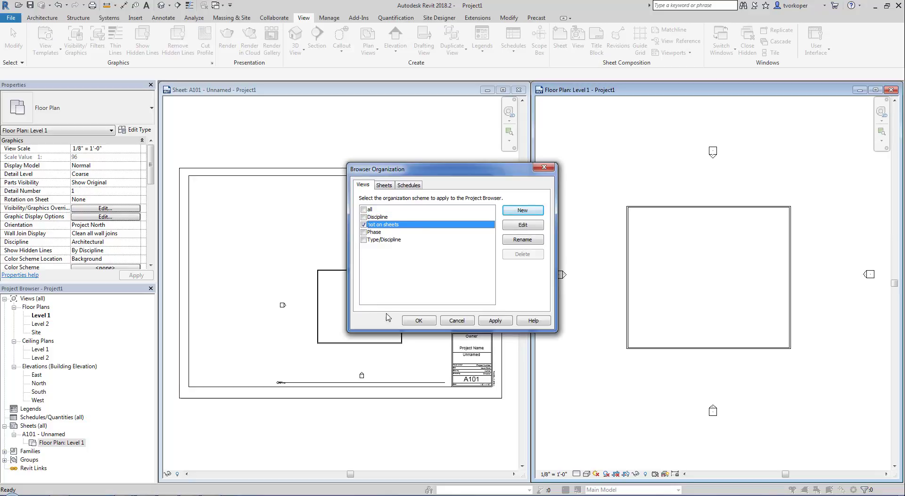
{"action": "left_click", "coordinate": [416, 321]}
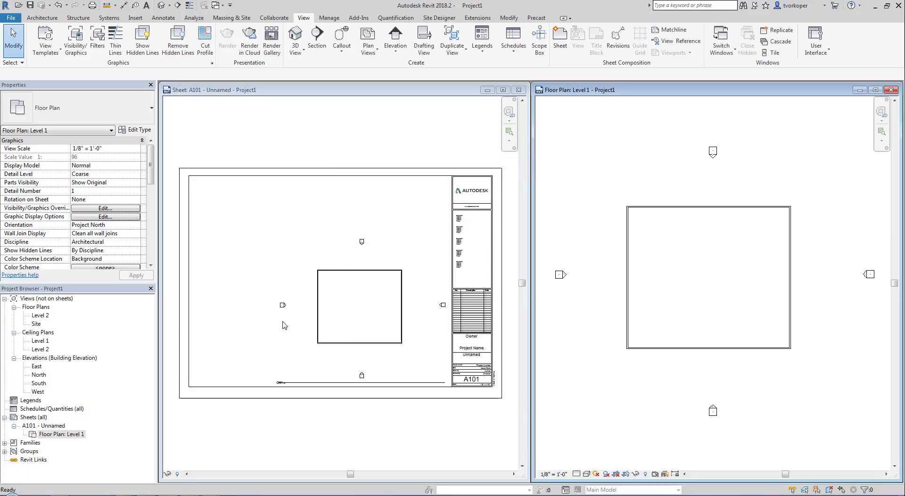
{"action": "left_click_drag", "start_coordinate": [21, 305], "coordinate": [65, 322]}
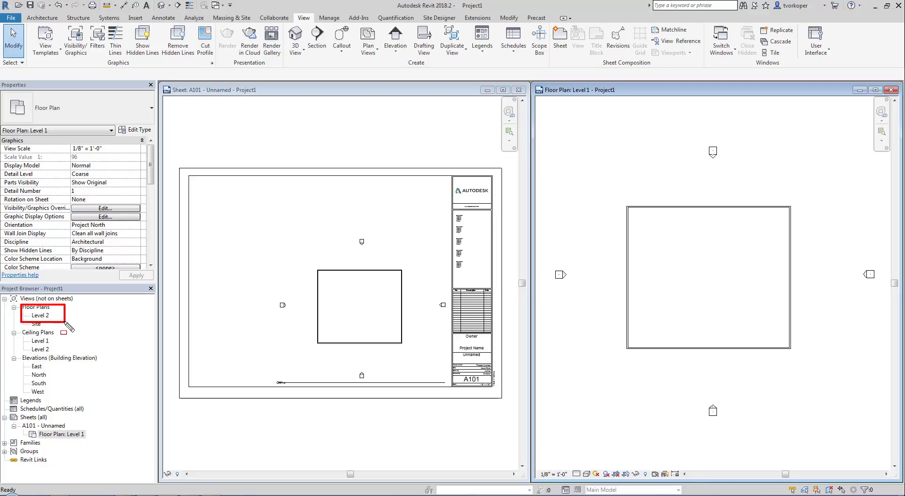
{"action": "key", "text": "Escape"}
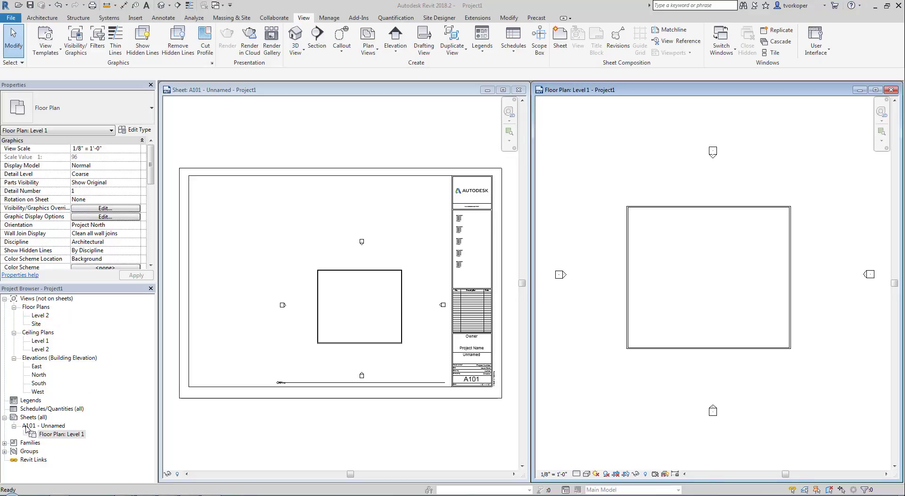
{"action": "left_click_drag", "start_coordinate": [24, 422], "coordinate": [111, 447]}
{"action": "key", "text": "Escape"}
- Maximize the sheet A101 window and activate the Level 1 viewport on the sheet
{"action": "left_click", "coordinate": [503, 90]}
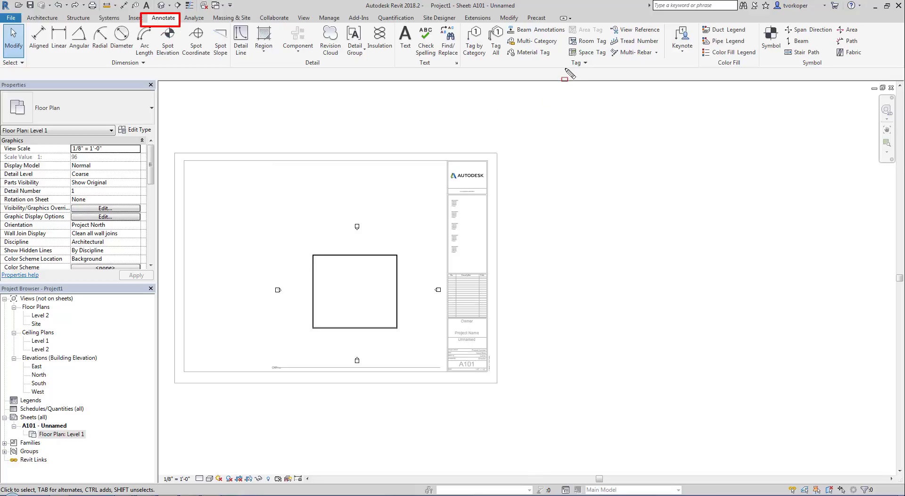
{"action": "left_click_drag", "start_coordinate": [568, 63], "coordinate": [592, 60]}
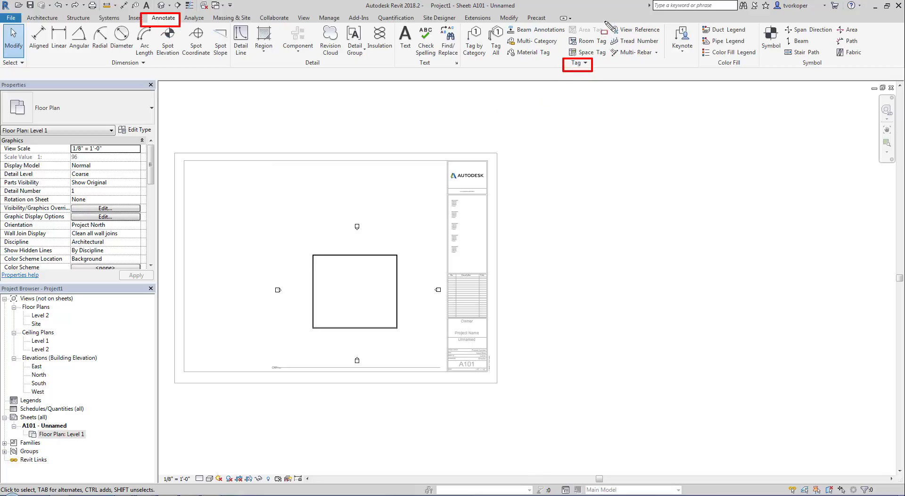
{"action": "left_click_drag", "start_coordinate": [614, 27], "coordinate": [668, 39]}
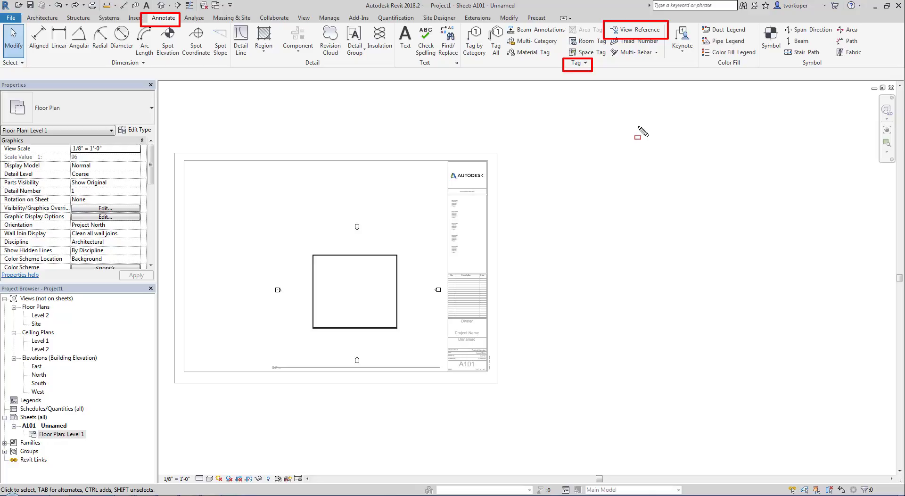
{"action": "key", "text": "Escape"}
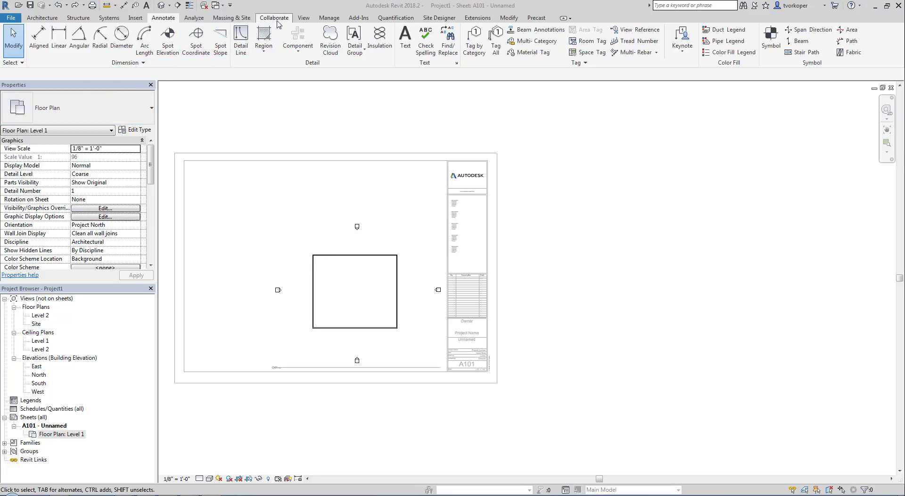
- Draw a rectangular callout around the building's upper-left corner in the Level 1 viewport and deactivate the view
{"action": "left_click", "coordinate": [298, 18]}
{"action": "left_click", "coordinate": [344, 39]}
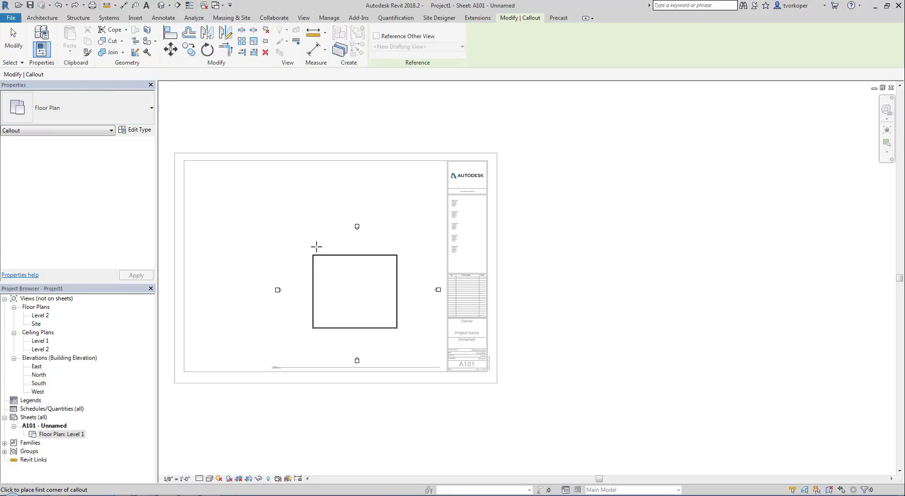
{"action": "left_click", "coordinate": [307, 246]}
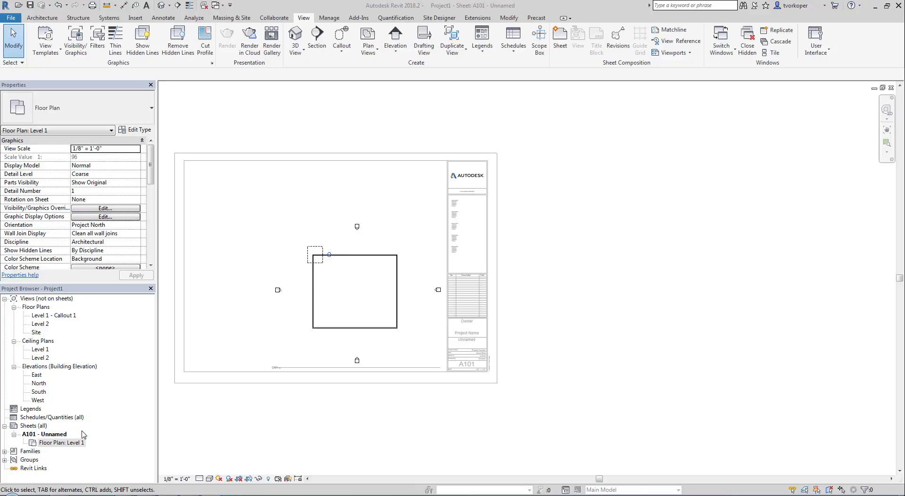
{"action": "right_click", "coordinate": [345, 296]}
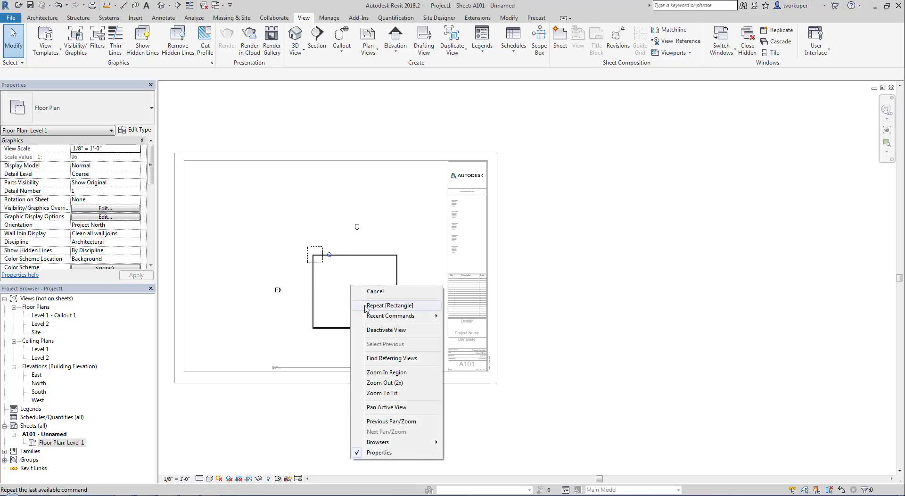
{"action": "left_click", "coordinate": [372, 333]}
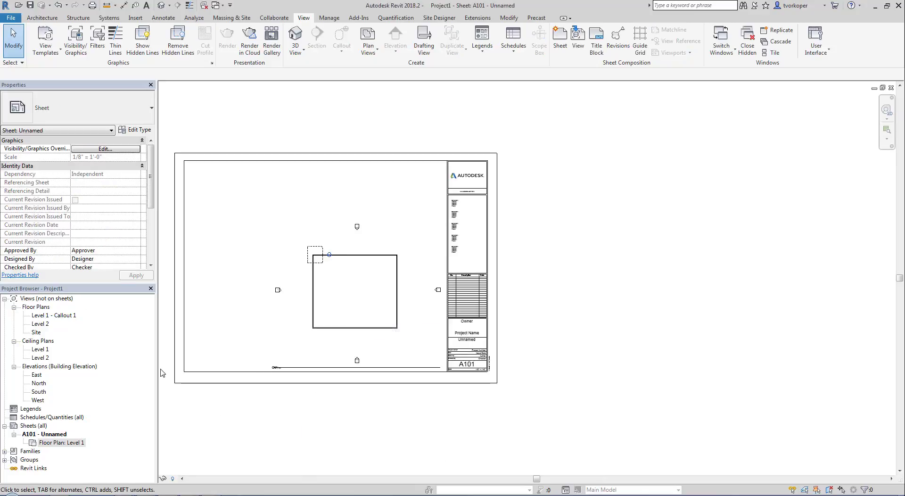
- Create a second titleblock sheet and place the Level 1 - Callout 1 view near the upper-right corner of its drawing area
{"action": "right_click", "coordinate": [38, 426]}
{"action": "left_click", "coordinate": [56, 361]}
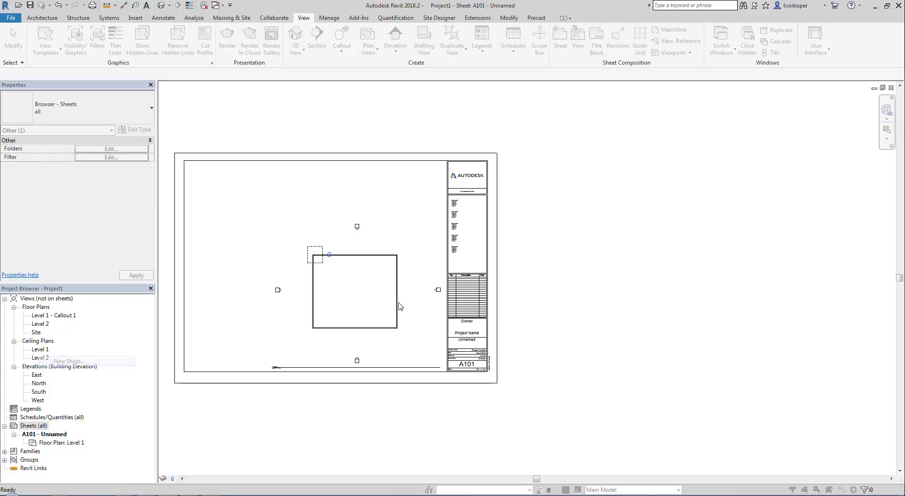
{"action": "left_click", "coordinate": [477, 357]}
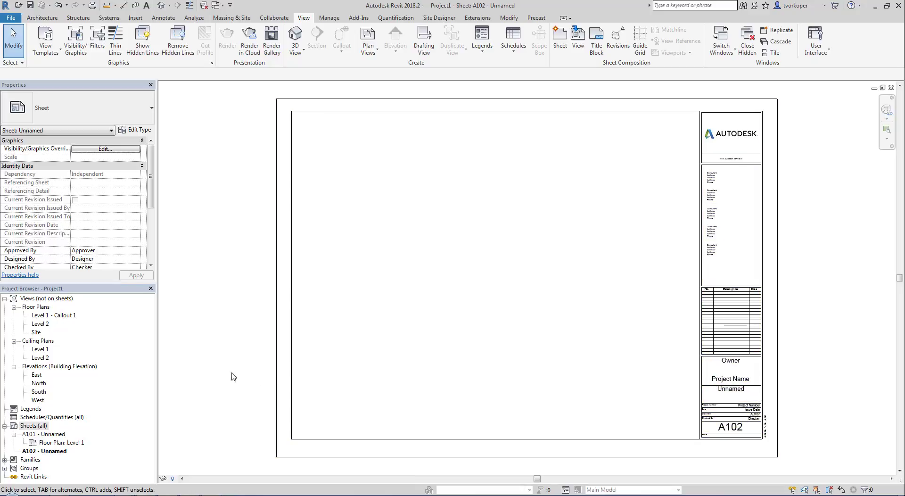
{"action": "left_click_drag", "start_coordinate": [70, 319], "coordinate": [592, 283]}
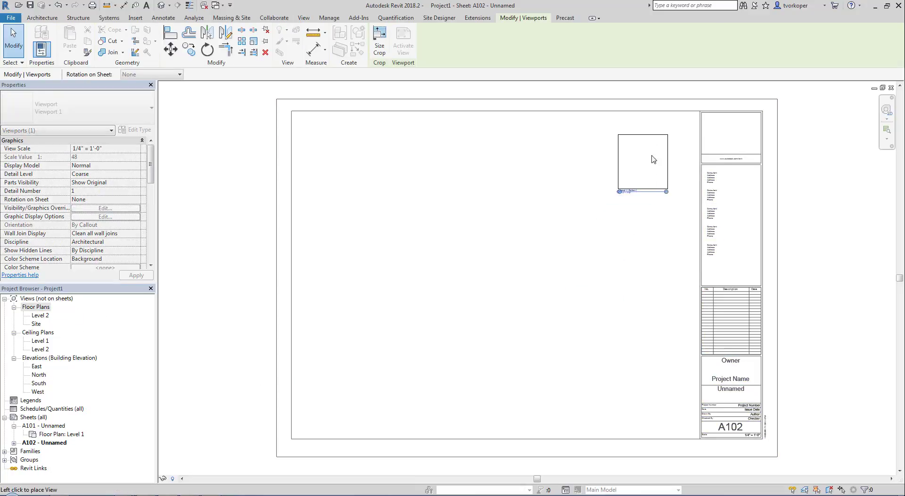
{"action": "left_click", "coordinate": [663, 150]}
- Tile the Level 1 floor plan and both sheets, with A101 above A102, and fit sheet A101 to its window
{"action": "key", "text": "w"}
{"action": "key", "text": "t"}
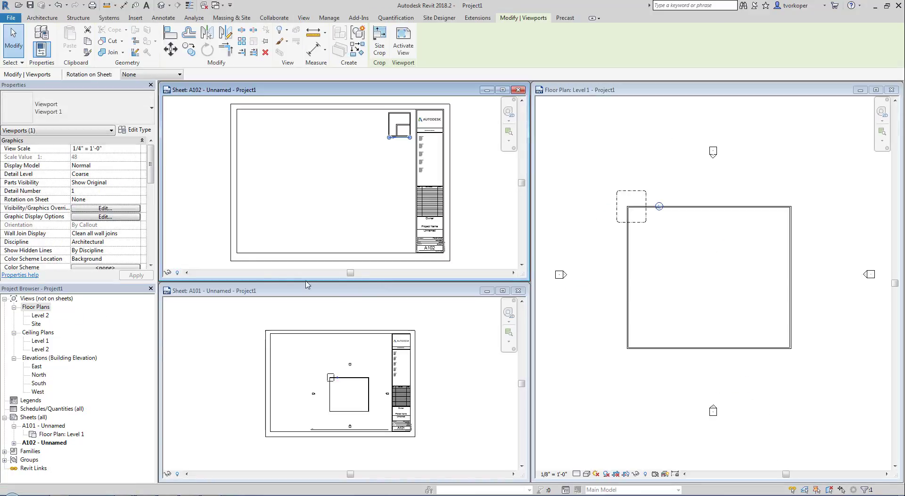
{"action": "left_click", "coordinate": [198, 255]}
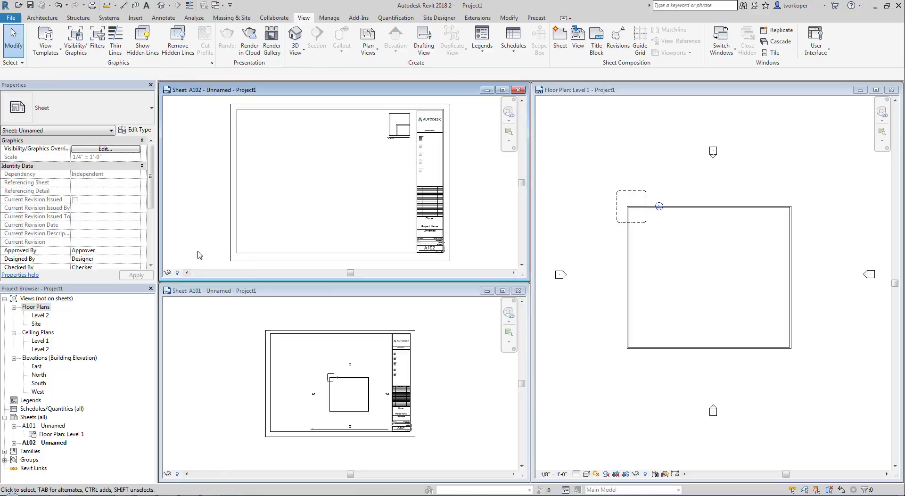
{"action": "left_click", "coordinate": [602, 326]}
{"action": "left_click", "coordinate": [456, 384]}
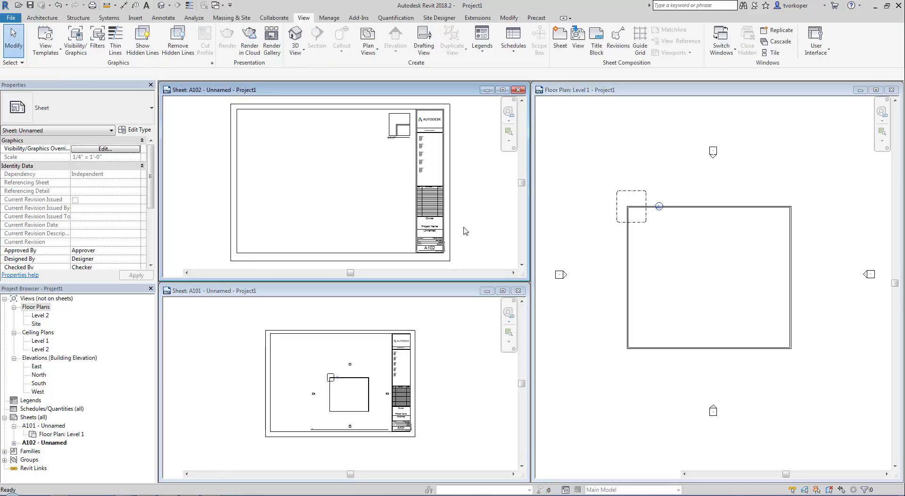
{"action": "left_click", "coordinate": [592, 338]}
{"action": "left_click", "coordinate": [470, 382]}
{"action": "key", "text": "w"}
{"action": "key", "text": "t"}
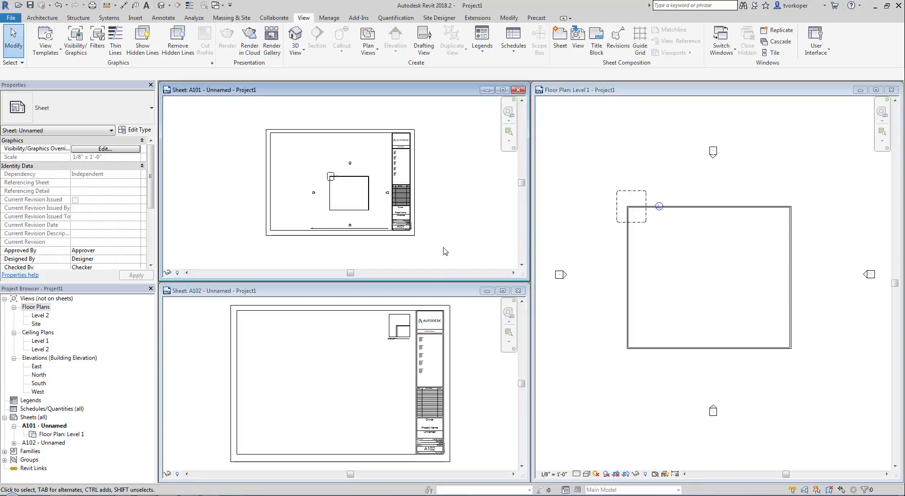
{"action": "scroll", "coordinate": [433, 243], "scroll_direction": "up", "scroll_amount": 3}
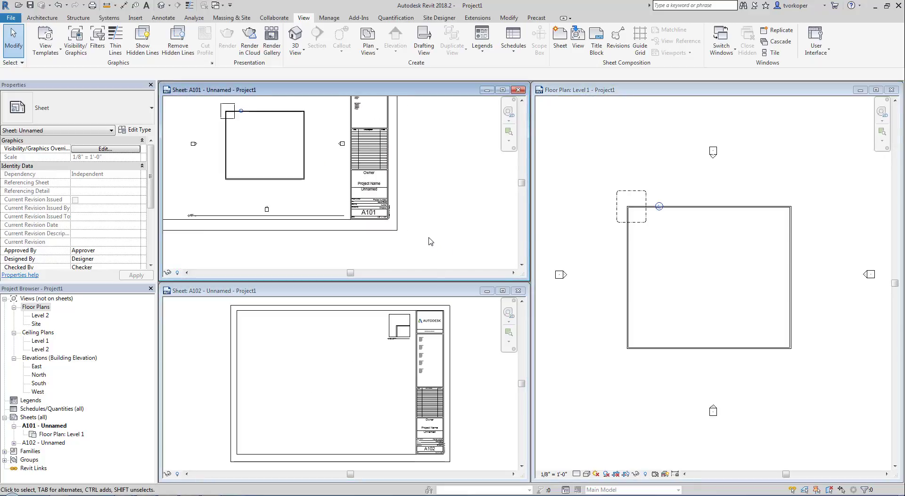
{"action": "scroll", "coordinate": [430, 241], "scroll_direction": "down", "scroll_amount": 3}
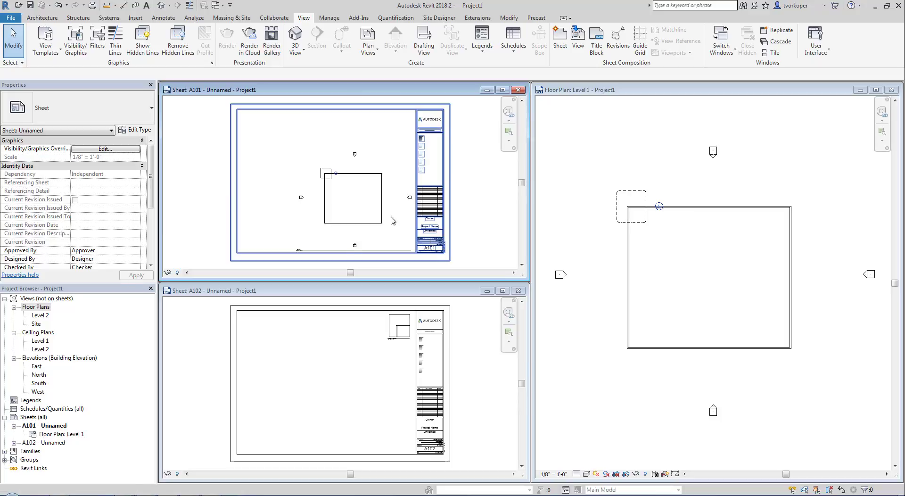
- In the Level 1 floor plan window, move the callout head up clear of the wall, beside the callout boundary's upper-right corner
{"action": "left_click", "coordinate": [205, 396]}
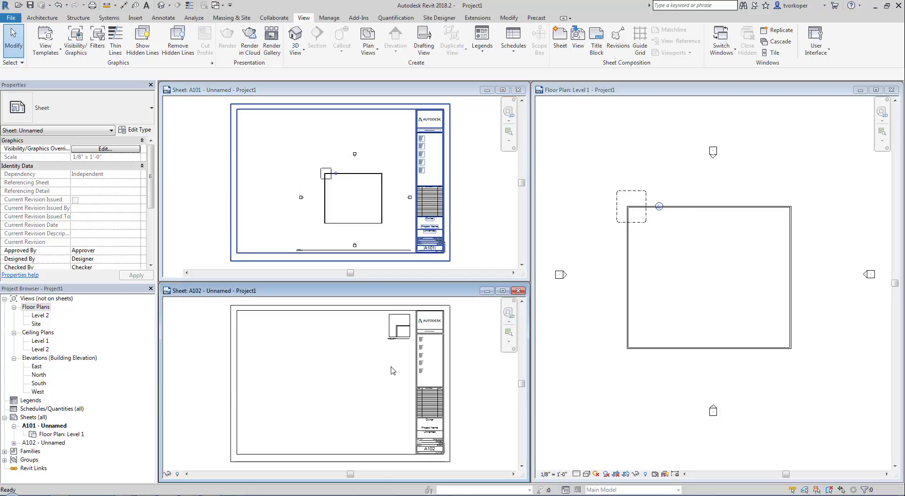
{"action": "left_click", "coordinate": [590, 329]}
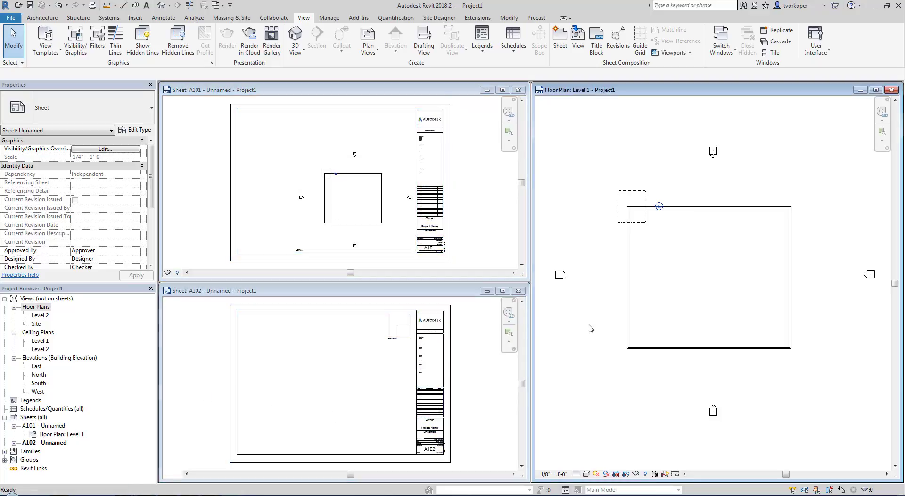
{"action": "scroll", "coordinate": [620, 233], "scroll_direction": "up", "scroll_amount": 4}
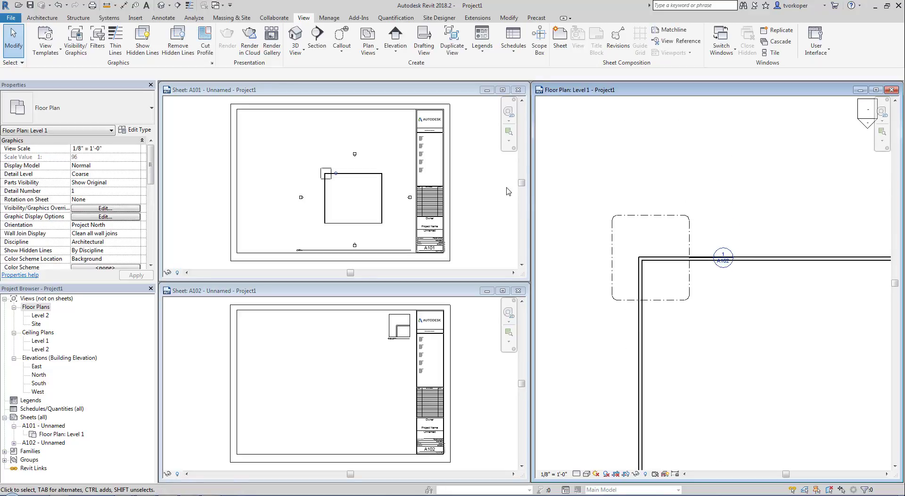
{"action": "scroll", "coordinate": [710, 241], "scroll_direction": "up", "scroll_amount": 2}
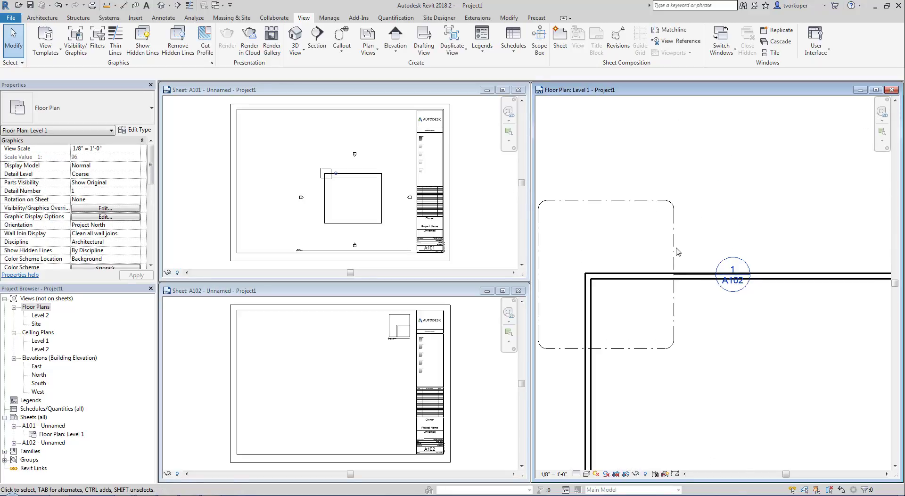
{"action": "left_click", "coordinate": [715, 279]}
{"action": "left_click_drag", "start_coordinate": [715, 280], "coordinate": [698, 202]}
{"action": "left_click", "coordinate": [702, 229]}
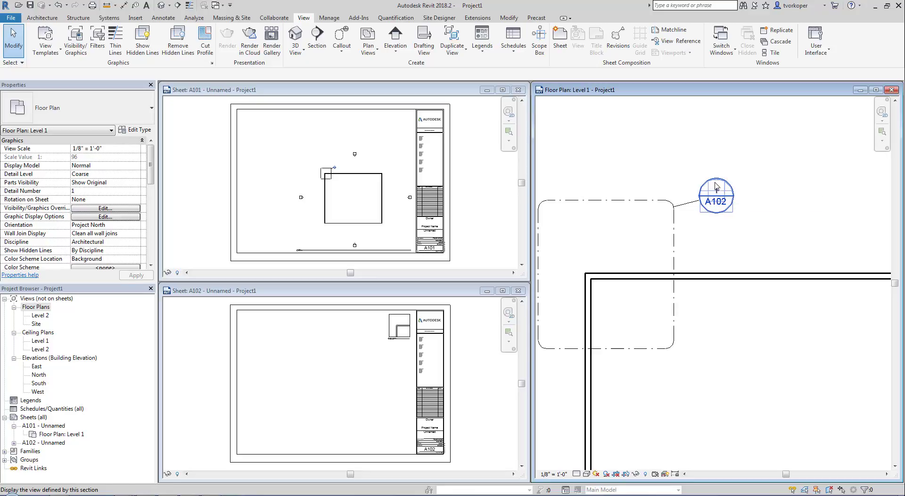
- Examine the callout view's title and detail number on sheet A102 and switch back to the sheet A101 window
{"action": "left_click", "coordinate": [472, 445]}
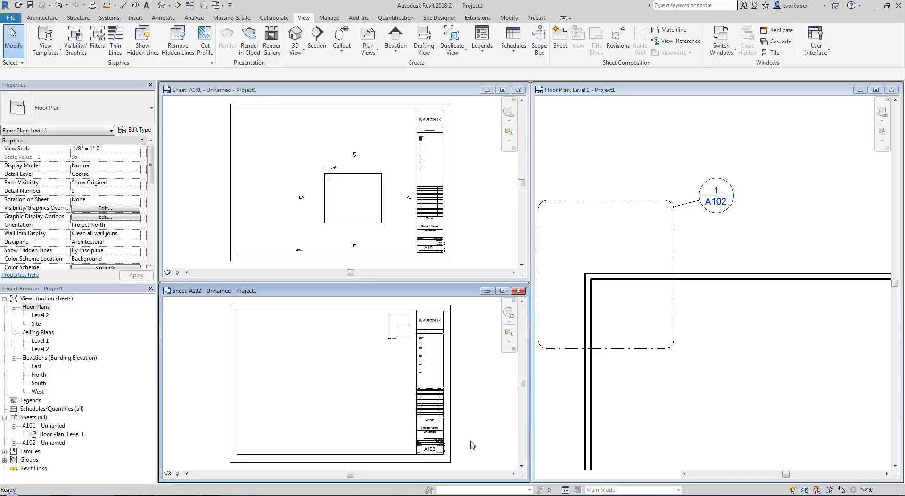
{"action": "scroll", "coordinate": [436, 459], "scroll_direction": "up", "scroll_amount": 5}
{"action": "middle_click_drag", "start_coordinate": [313, 308], "coordinate": [325, 453]}
{"action": "middle_click_drag", "start_coordinate": [317, 362], "coordinate": [327, 429]}
{"action": "middle_click_drag", "start_coordinate": [324, 302], "coordinate": [331, 468]}
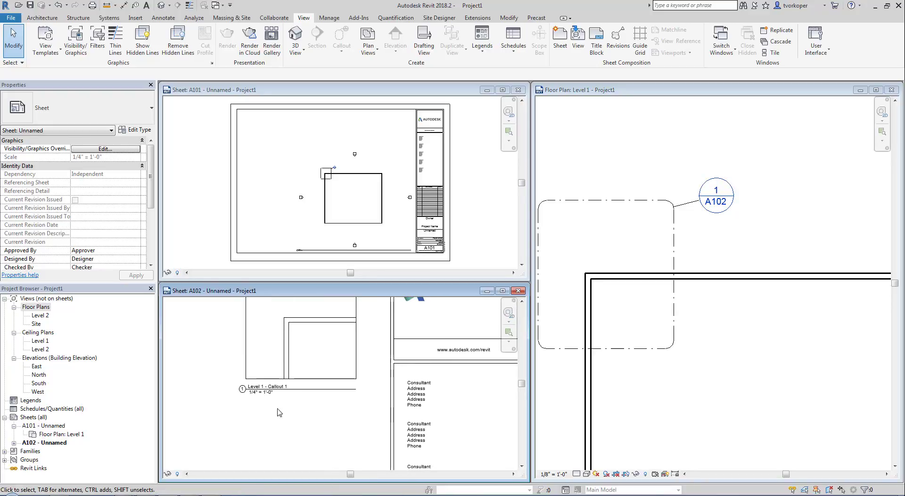
{"action": "scroll", "coordinate": [254, 394], "scroll_direction": "up", "scroll_amount": 3}
{"action": "key", "text": "z"}
{"action": "key", "text": "f"}
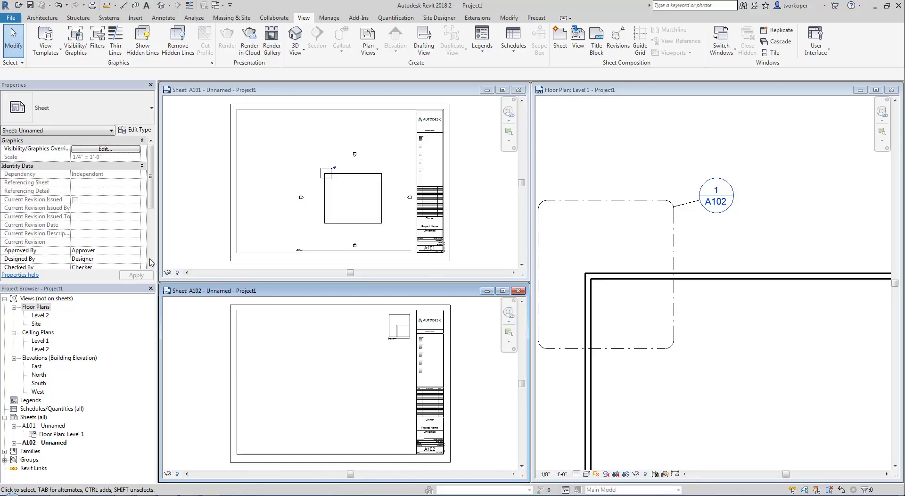
{"action": "left_click", "coordinate": [192, 214]}
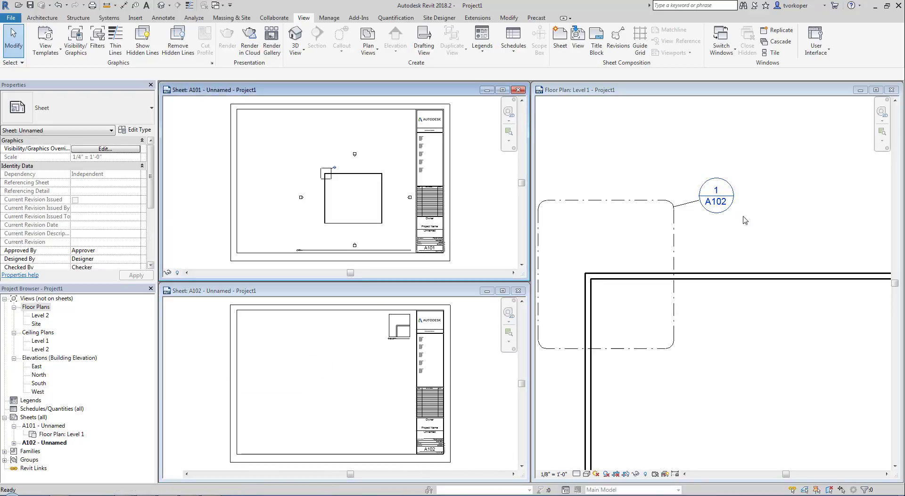
- Maximize the sheet A101 window and activate its Level 1 floor plan viewport for editing
{"action": "left_click", "coordinate": [705, 254]}
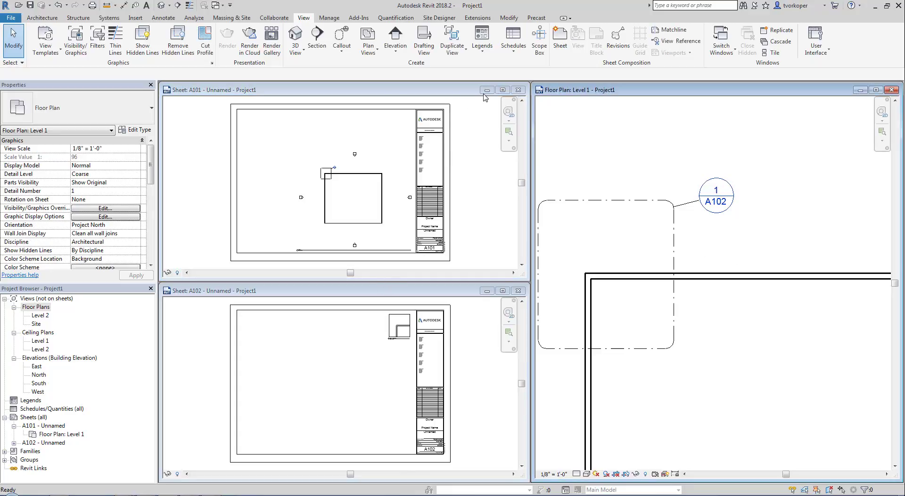
{"action": "left_click", "coordinate": [502, 91]}
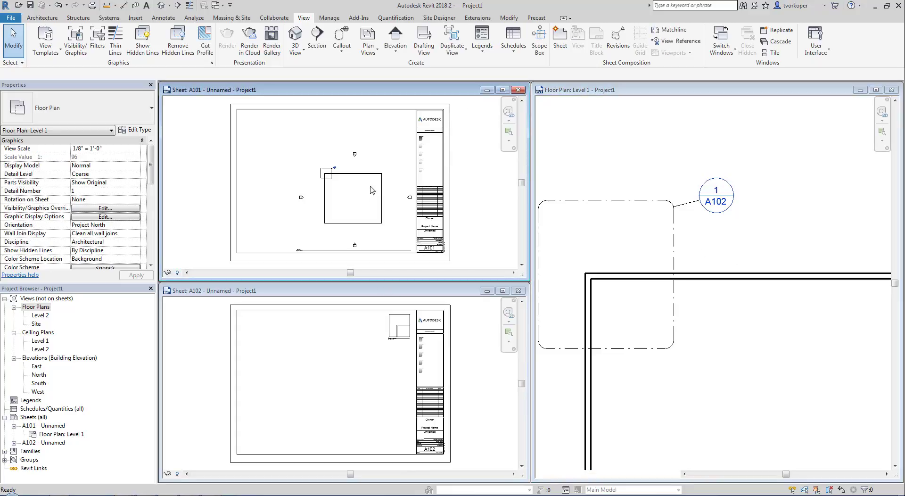
{"action": "scroll", "coordinate": [335, 183], "scroll_direction": "up", "scroll_amount": 3}
{"action": "middle_click_drag", "start_coordinate": [333, 179], "coordinate": [394, 268]}
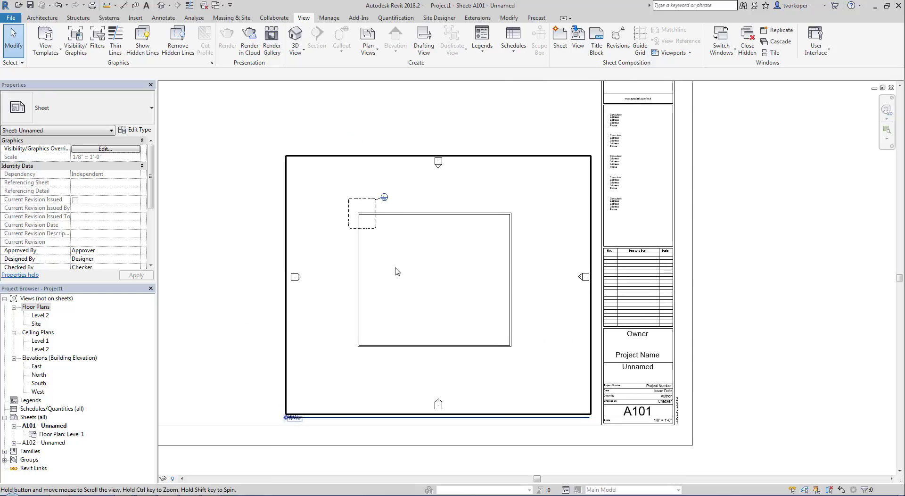
{"action": "middle_click_drag", "start_coordinate": [522, 361], "coordinate": [467, 349]}
{"action": "scroll", "coordinate": [467, 350], "scroll_direction": "up", "scroll_amount": 1}
{"action": "key", "text": "a"}
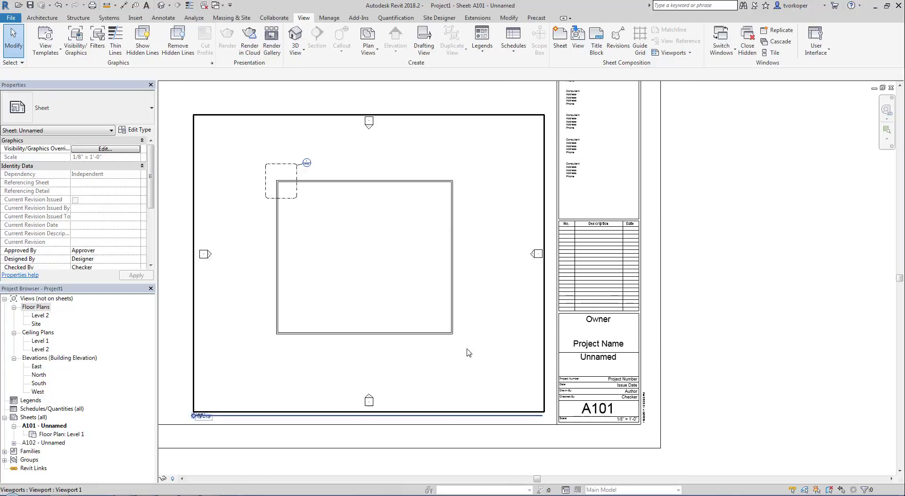
{"action": "right_click", "coordinate": [466, 350]}
{"action": "left_click", "coordinate": [491, 154]}
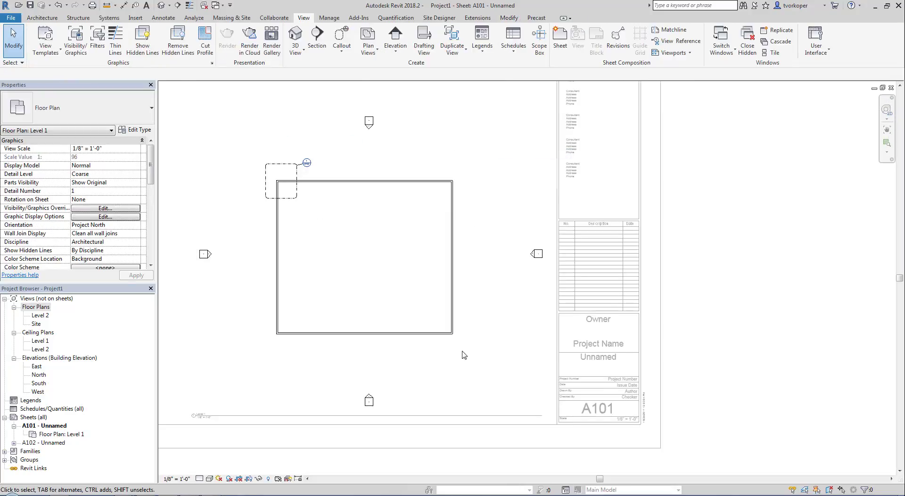
- Place a text note with a two-segment leader pointing to the building's lower-right wall corner
{"action": "scroll", "coordinate": [476, 316], "scroll_direction": "up", "scroll_amount": 2}
{"action": "middle_click_drag", "start_coordinate": [476, 315], "coordinate": [373, 273]}
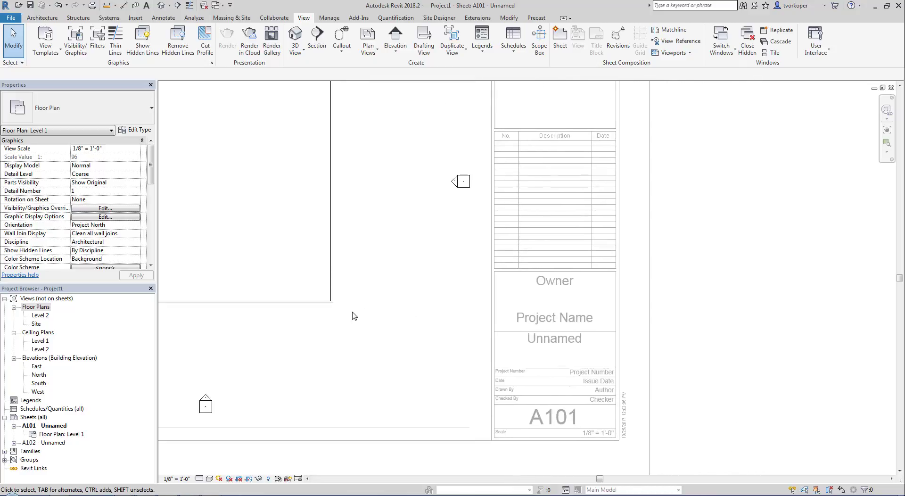
{"action": "key", "text": "t"}
{"action": "key", "text": "x"}
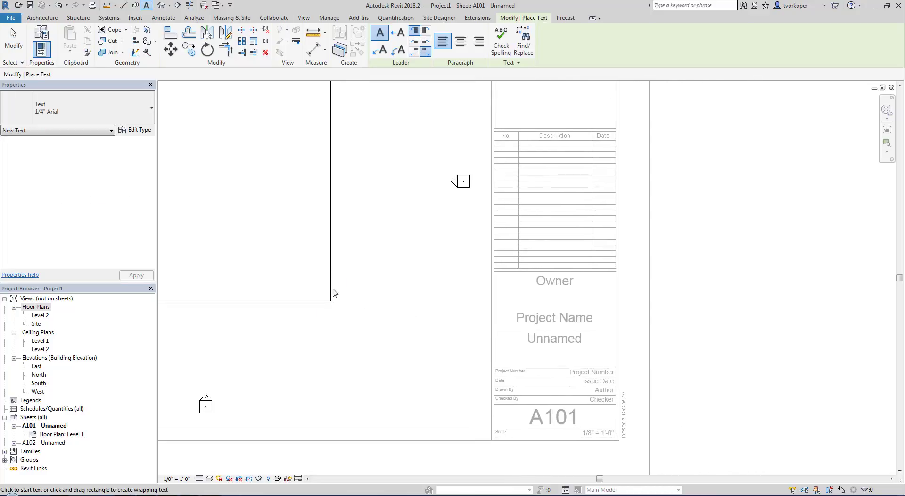
{"action": "left_click", "coordinate": [325, 324]}
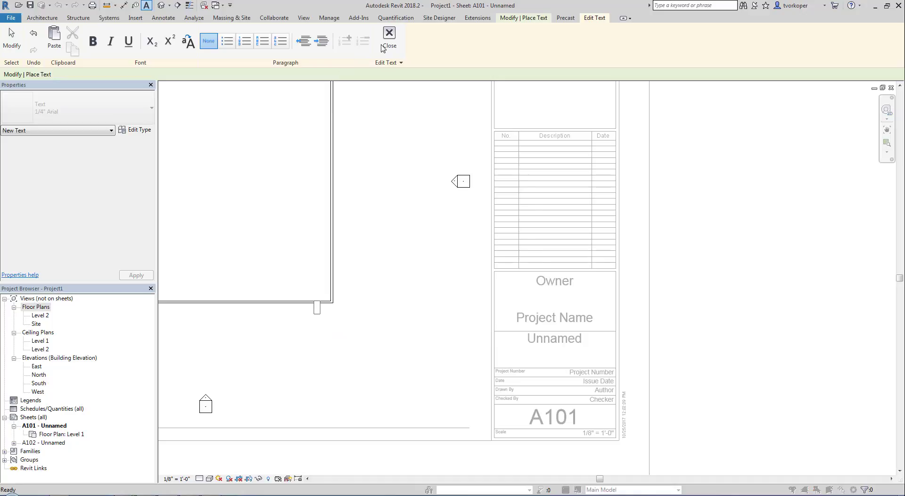
{"action": "key", "text": "Escape"}
{"action": "left_click", "coordinate": [466, 257]}
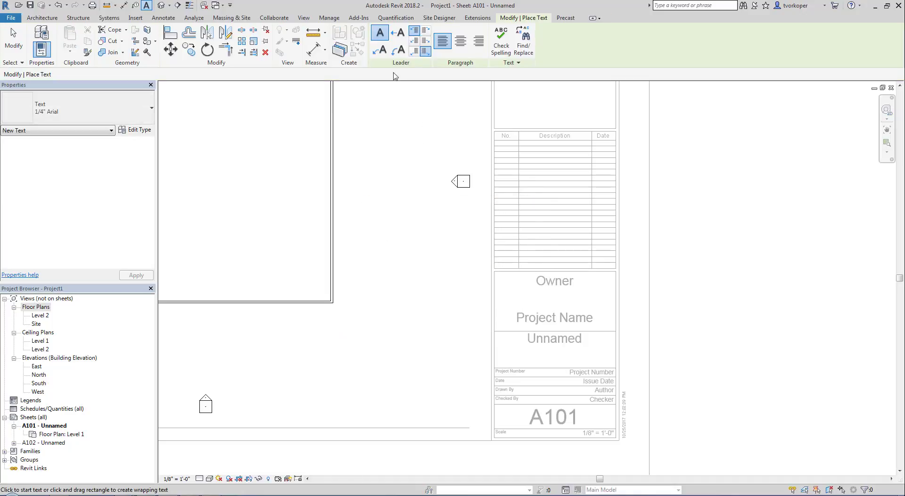
{"action": "left_click", "coordinate": [379, 49]}
{"action": "left_click", "coordinate": [324, 303]}
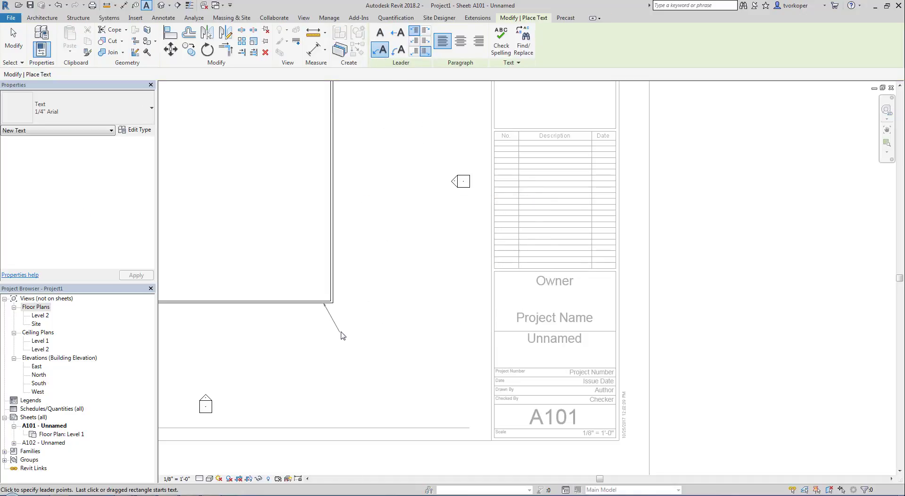
{"action": "left_click", "coordinate": [353, 334]}
- Enter "FOR THIS CORNER", "CONSTRUCTION SEE" and "DETAIL" on three lines of the note and finish the text
{"action": "type", "text": "FOR THIS CORNER"}
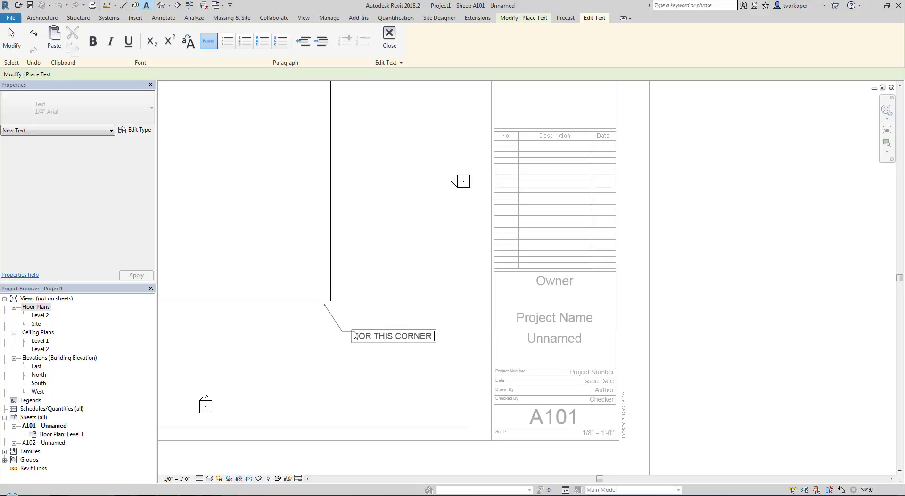
{"action": "key", "text": "Return"}
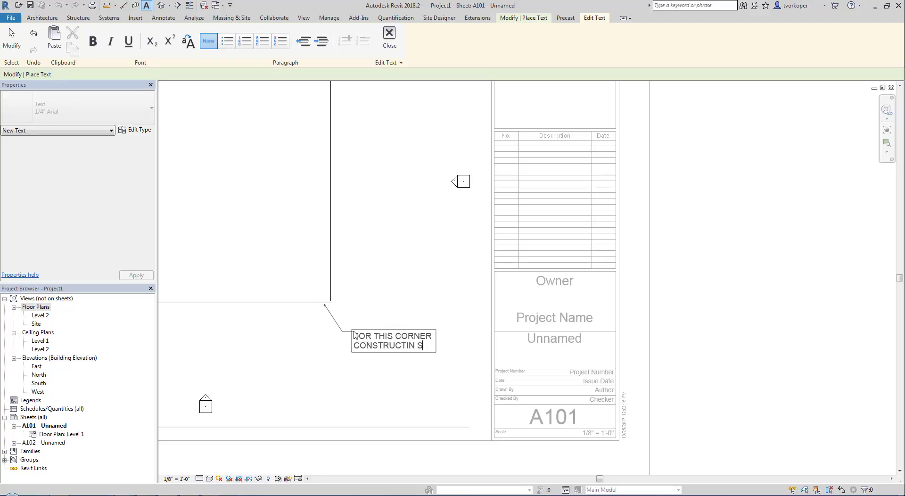
{"action": "type", "text": "CONSTRUCTION SEE"}
{"action": "key", "text": "Return"}
{"action": "type", "text": "DETAIL"}
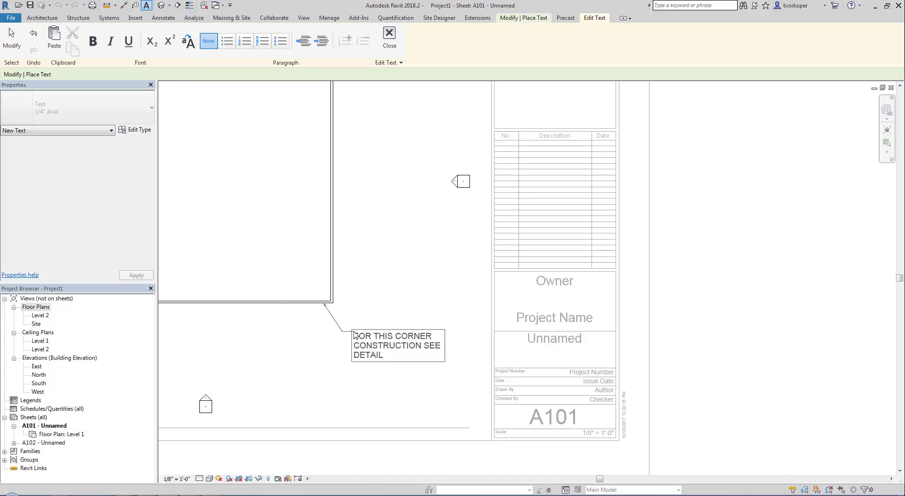
{"action": "left_click", "coordinate": [363, 285]}
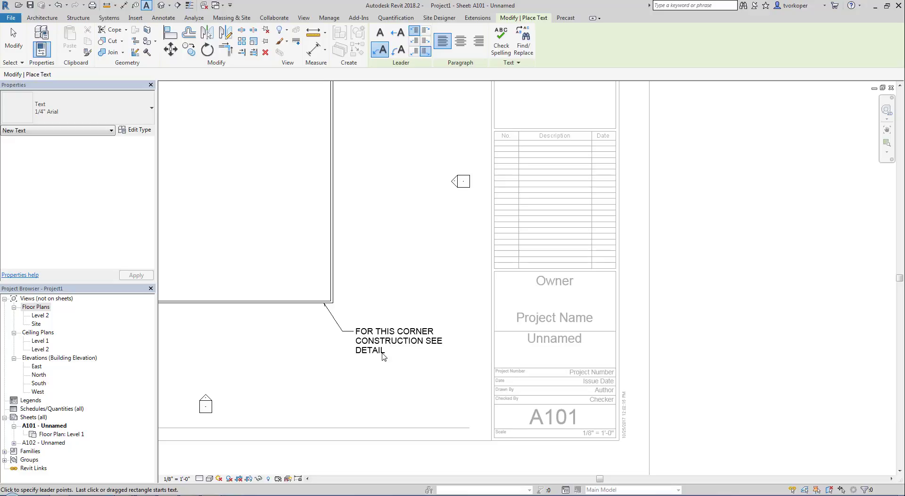
{"action": "key", "text": "Escape"}
- Examine the callout at the building's upper-left corner and the text note at its lower-right corner
{"action": "scroll", "coordinate": [385, 289], "scroll_direction": "down", "scroll_amount": 4}
{"action": "scroll", "coordinate": [272, 186], "scroll_direction": "up", "scroll_amount": 6}
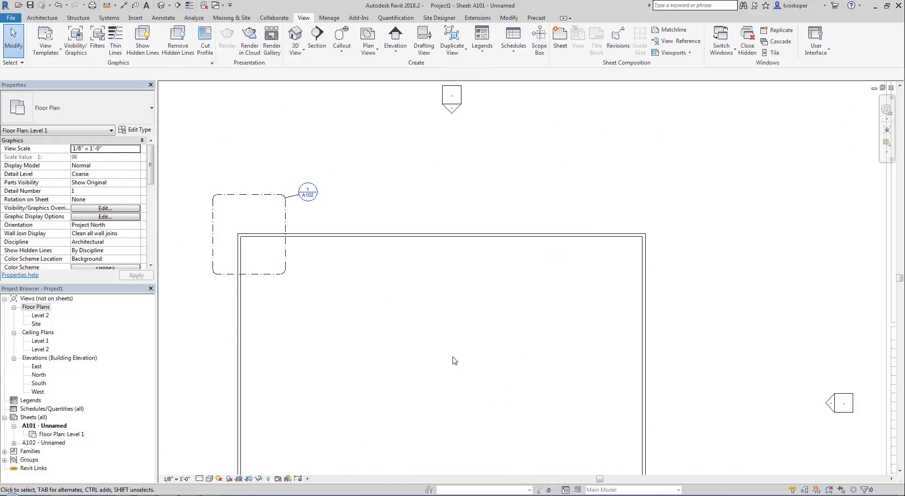
{"action": "middle_click_drag", "start_coordinate": [452, 357], "coordinate": [346, 183]}
{"action": "middle_click_drag", "start_coordinate": [439, 300], "coordinate": [448, 433]}
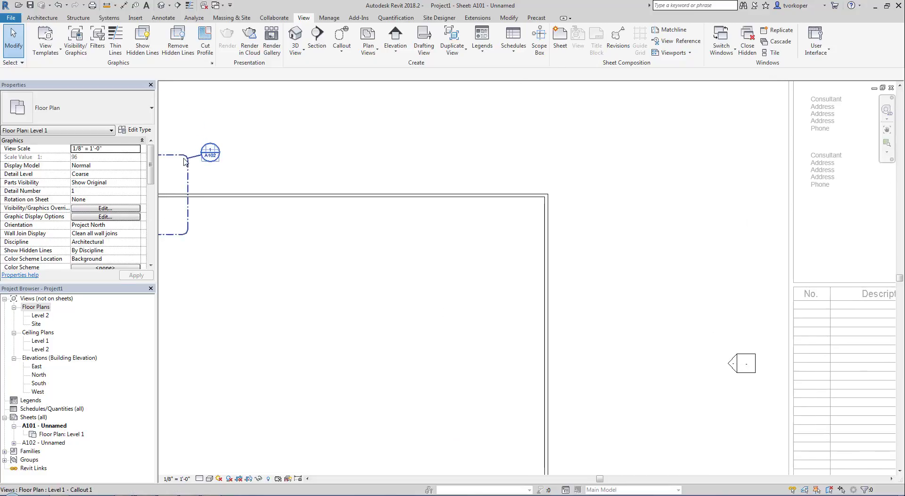
{"action": "middle_click_drag", "start_coordinate": [413, 382], "coordinate": [245, 186]}
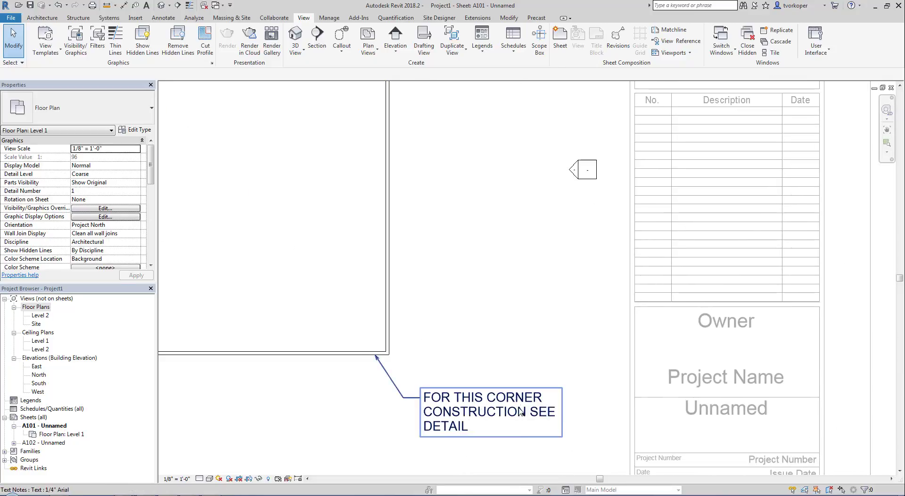
{"action": "middle_click_drag", "start_coordinate": [501, 449], "coordinate": [467, 397]}
{"action": "scroll", "coordinate": [456, 380], "scroll_direction": "up", "scroll_amount": 3}
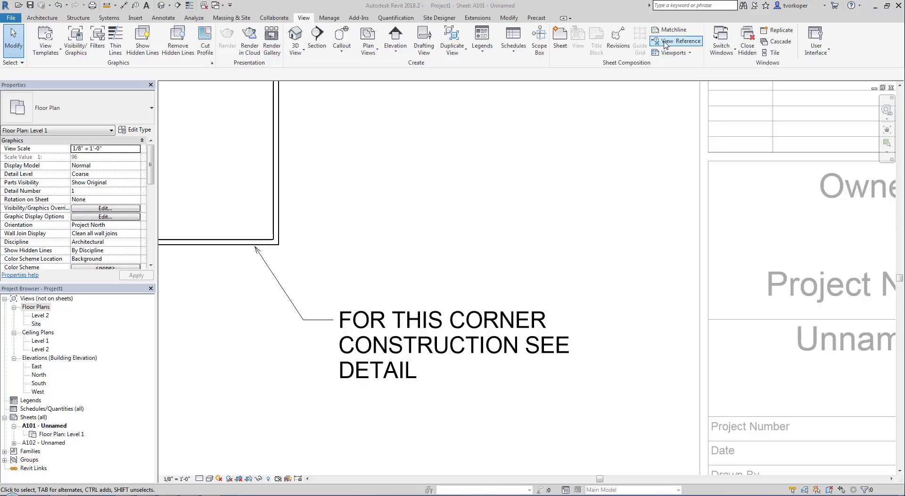
- Start a view reference and try Floor Plan: Level 2 and Floor Plan: Level 1 as its target view
{"action": "left_click", "coordinate": [679, 41]}
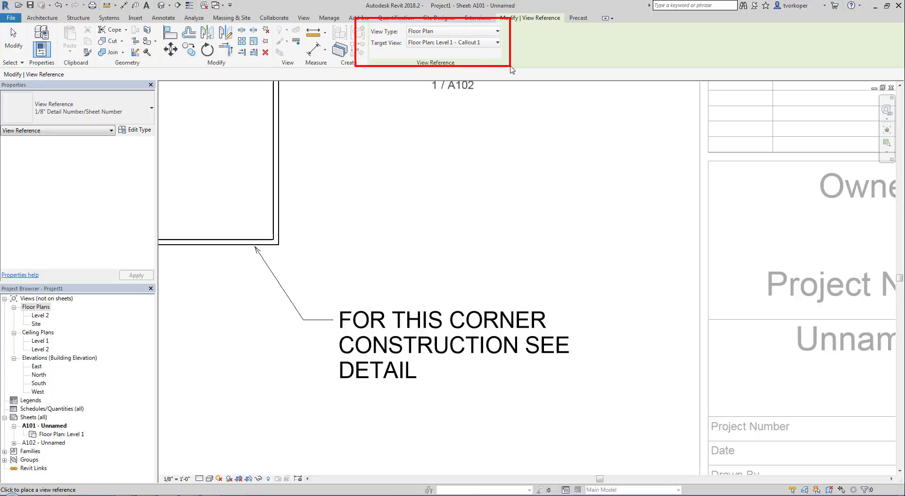
{"action": "left_click", "coordinate": [477, 43]}
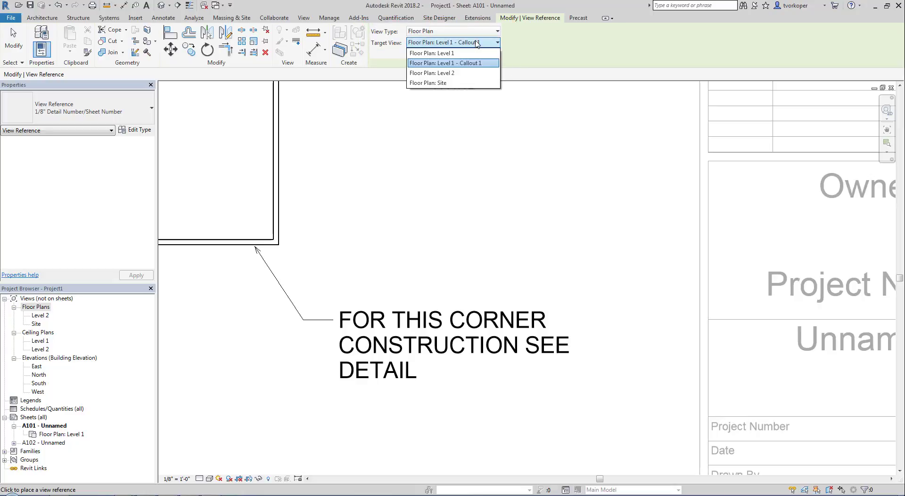
{"action": "left_click", "coordinate": [459, 74]}
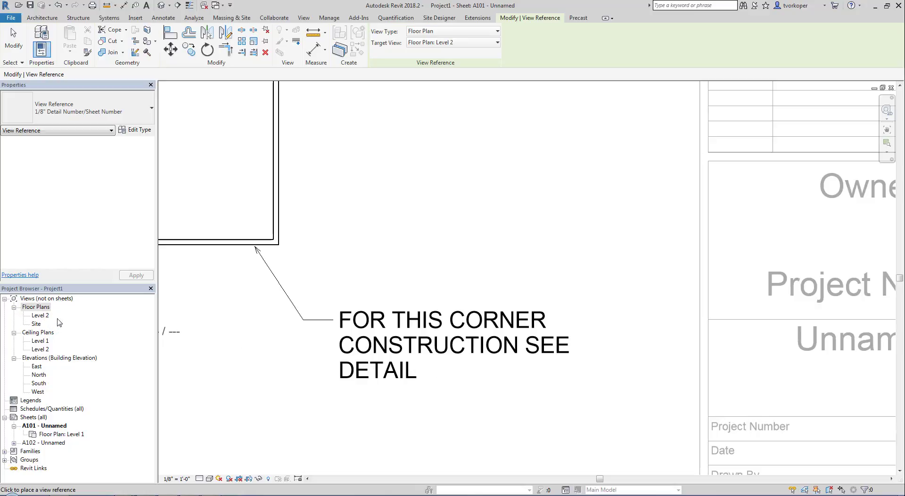
{"action": "left_click", "coordinate": [445, 42]}
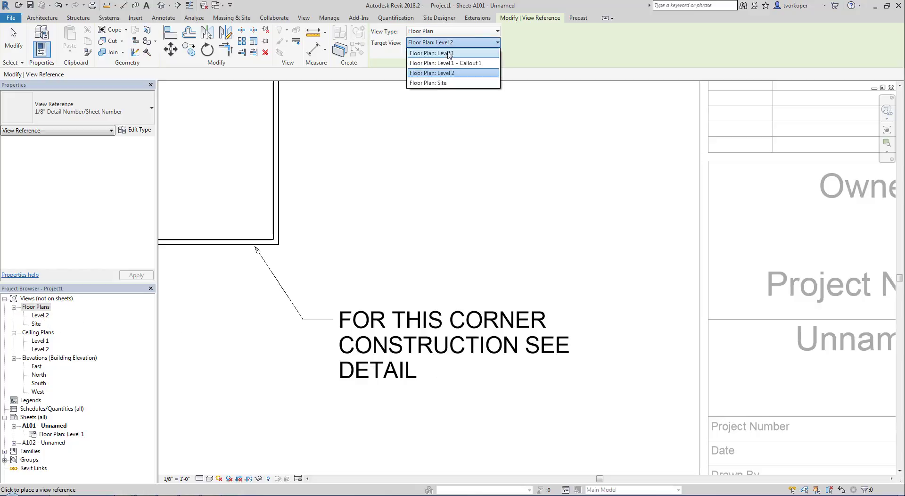
{"action": "left_click", "coordinate": [444, 53]}
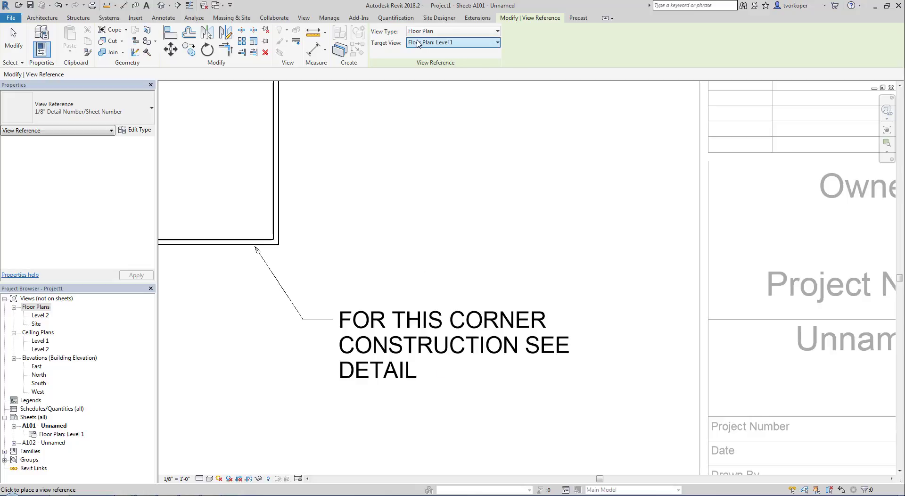
- Target the view reference to Floor Plan: Level 1 - Callout 1 and place it after the word DETAIL in the note
{"action": "left_click", "coordinate": [420, 42]}
{"action": "left_click", "coordinate": [420, 31]}
{"action": "left_click", "coordinate": [420, 32]}
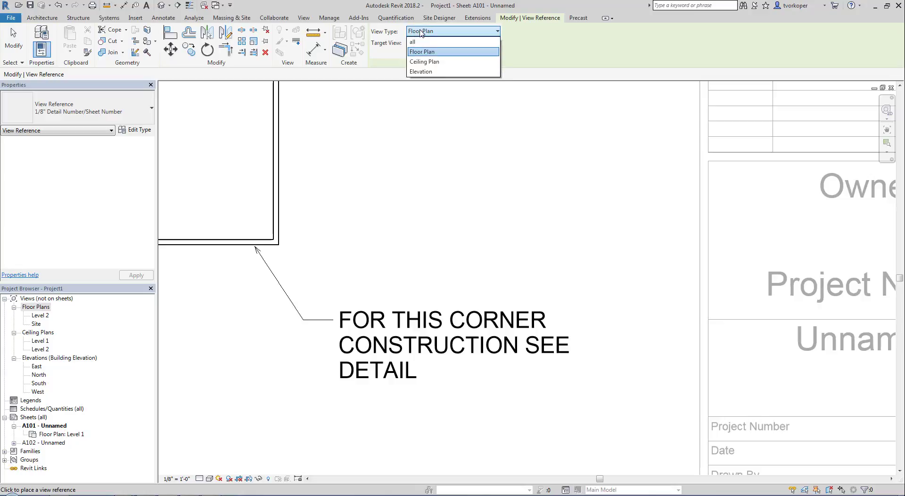
{"action": "left_click", "coordinate": [420, 32]}
{"action": "left_click", "coordinate": [419, 42]}
{"action": "left_click", "coordinate": [419, 42]}
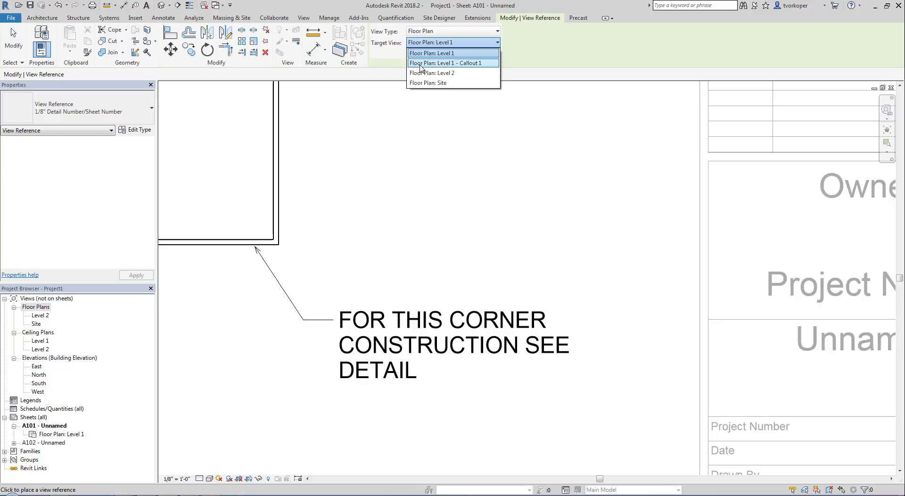
{"action": "left_click", "coordinate": [419, 65]}
{"action": "left_click", "coordinate": [441, 371]}
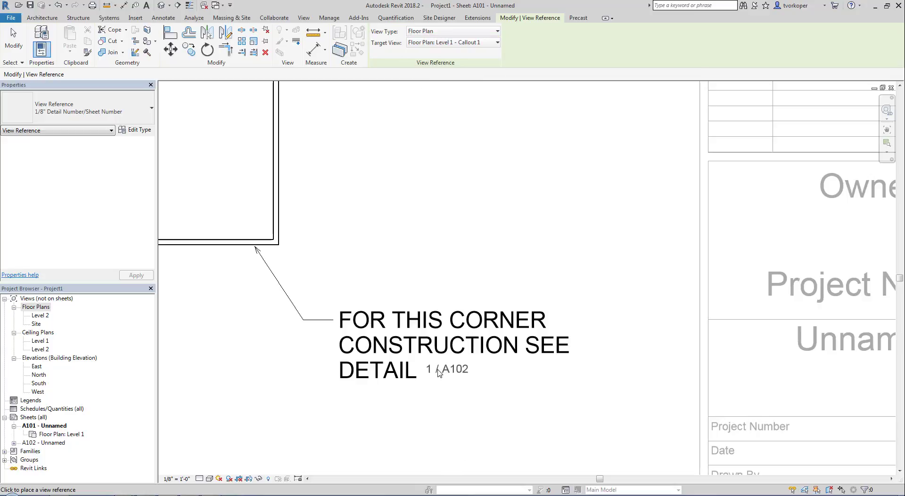
{"action": "key", "text": "Escape"}
{"action": "key", "text": "Escape"}
- Change the corner note to a smaller text type and move the view reference back beside the word DETAIL
{"action": "left_click", "coordinate": [401, 351]}
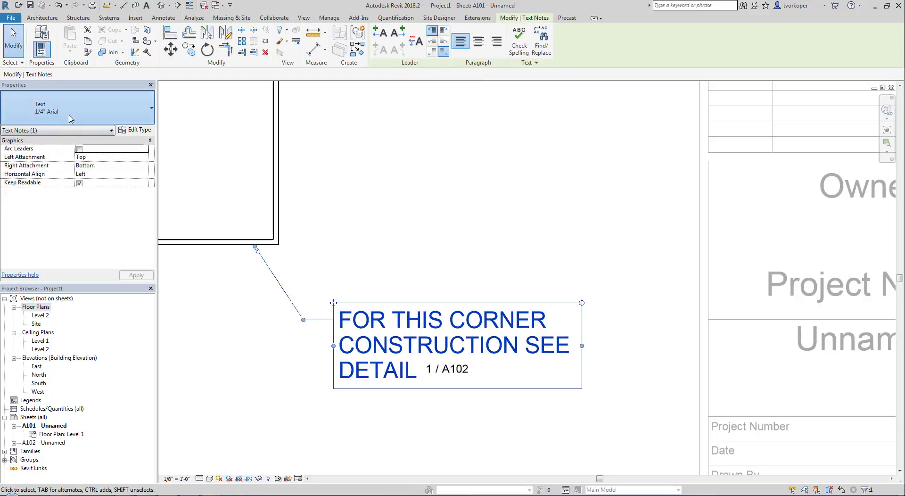
{"action": "left_click", "coordinate": [94, 108]}
{"action": "left_click", "coordinate": [47, 164]}
{"action": "left_click", "coordinate": [405, 226]}
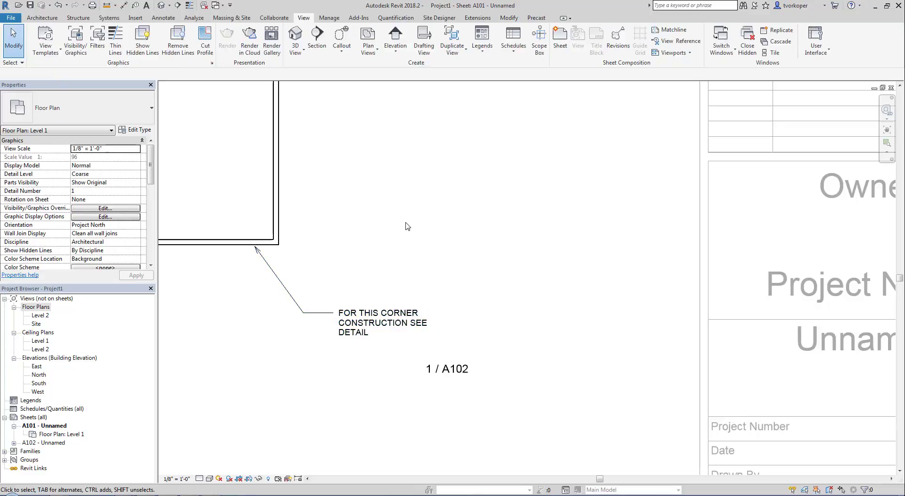
{"action": "left_click", "coordinate": [438, 370]}
{"action": "left_click_drag", "start_coordinate": [438, 379], "coordinate": [386, 343]}
{"action": "left_click", "coordinate": [386, 359]}
- Deactivate the viewport on sheet A101, tile the floor plan and both sheets, and fit the views to their windows
{"action": "middle_click", "coordinate": [385, 355]}
{"action": "middle_click", "coordinate": [385, 355]}
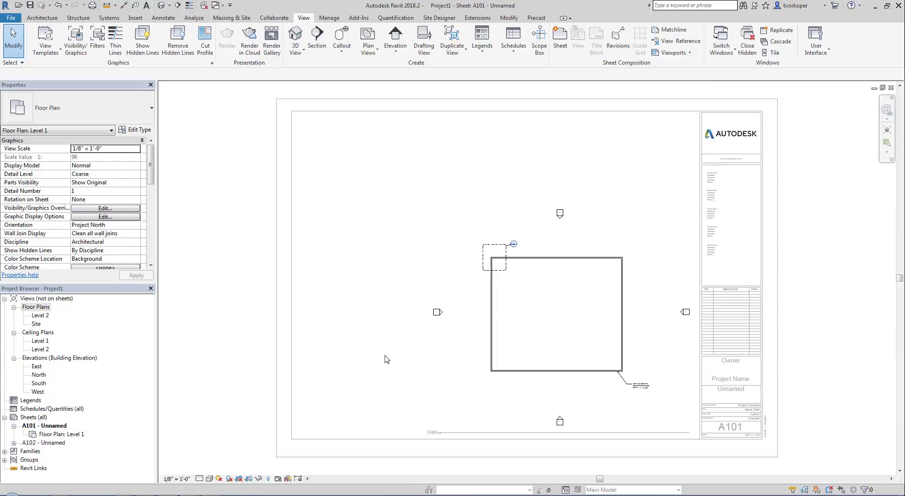
{"action": "double_click", "coordinate": [385, 356]}
{"action": "key", "text": "Escape"}
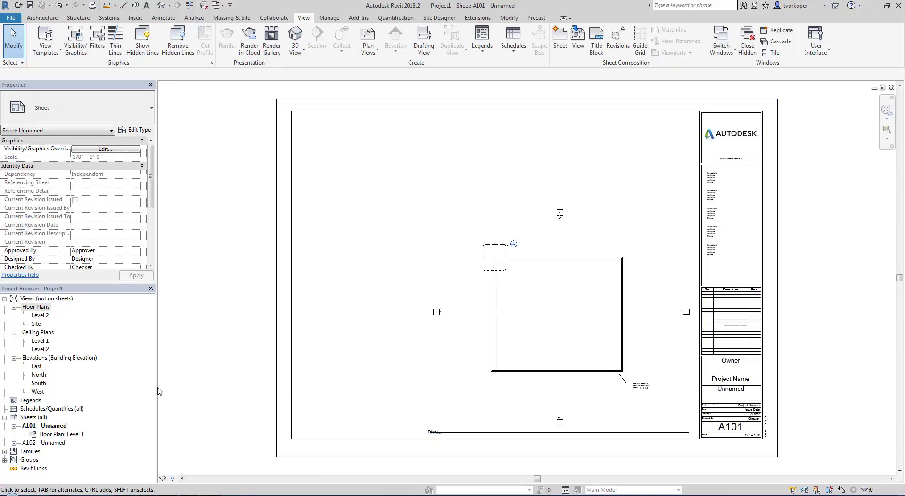
{"action": "key", "text": "w"}
{"action": "key", "text": "t"}
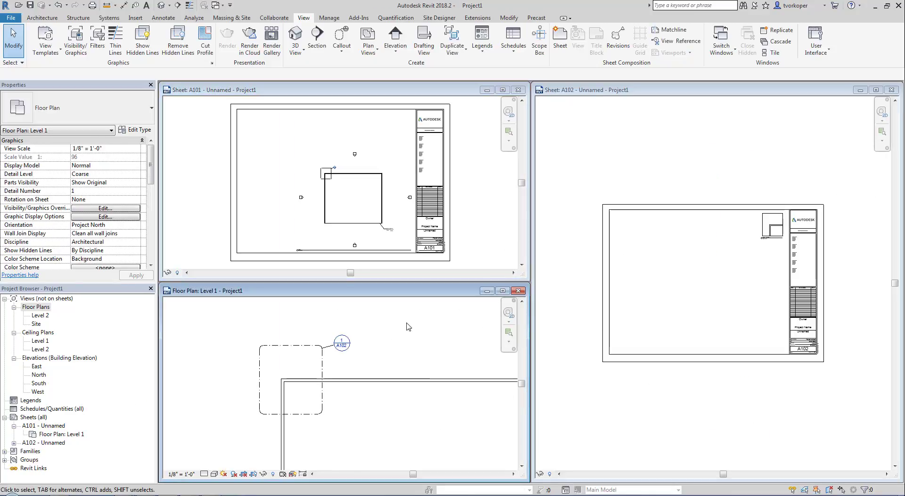
{"action": "key", "text": "z"}
{"action": "key", "text": "a"}
- Compare the callout view's title and detail number on sheet A102 with the view reference in the note on sheet A101
{"action": "left_click", "coordinate": [690, 429]}
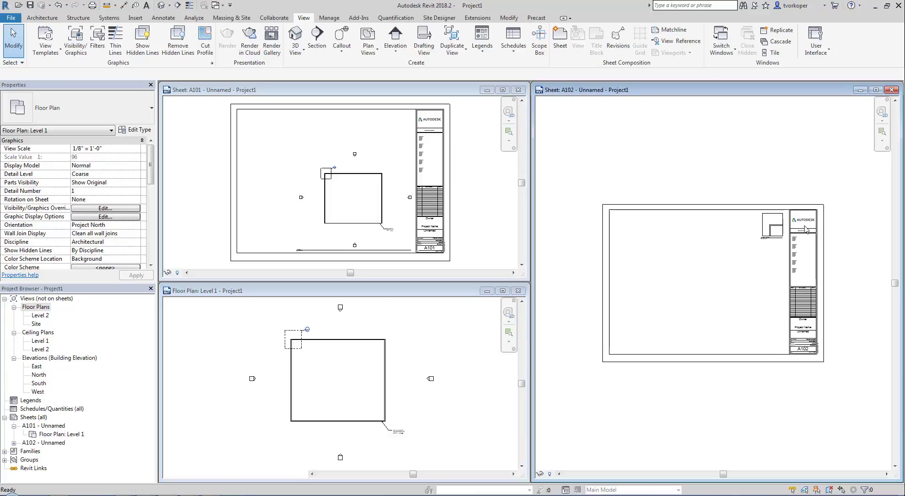
{"action": "scroll", "coordinate": [797, 216], "scroll_direction": "up", "scroll_amount": 15}
{"action": "scroll", "coordinate": [730, 272], "scroll_direction": "down", "scroll_amount": 5}
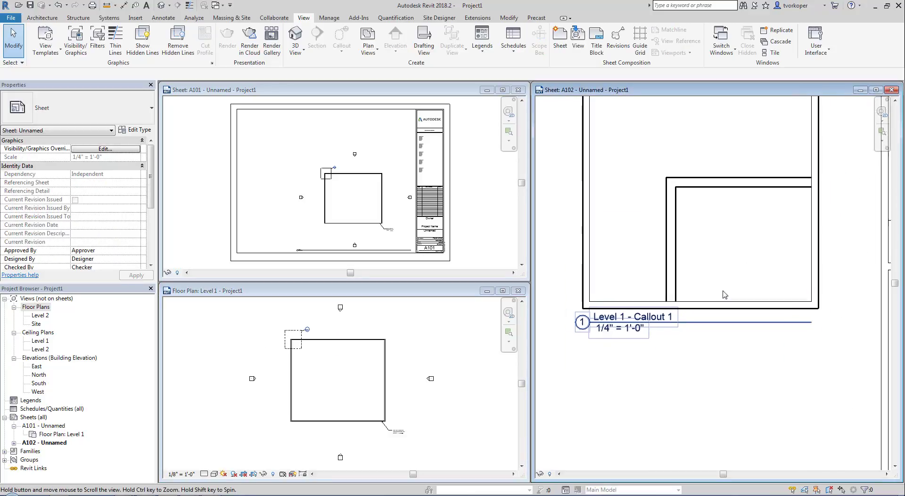
{"action": "left_click", "coordinate": [574, 449]}
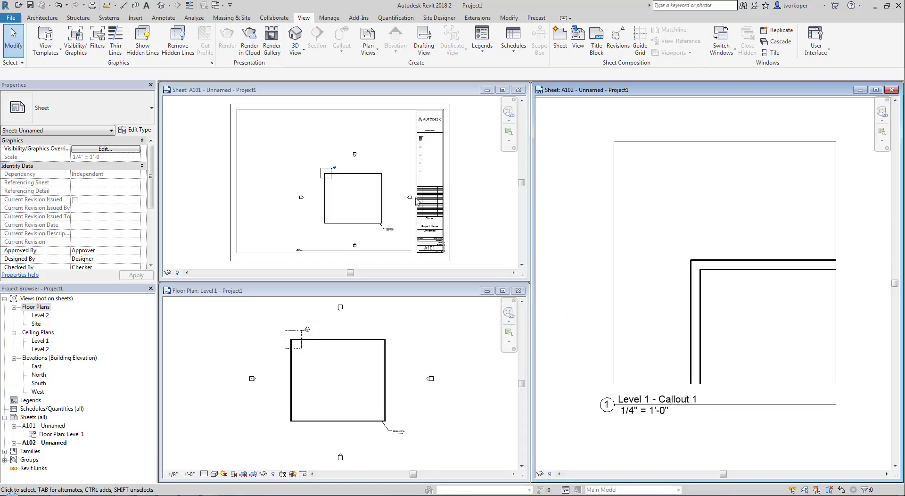
{"action": "left_click", "coordinate": [301, 164]}
{"action": "scroll", "coordinate": [422, 240], "scroll_direction": "up", "scroll_amount": 8}
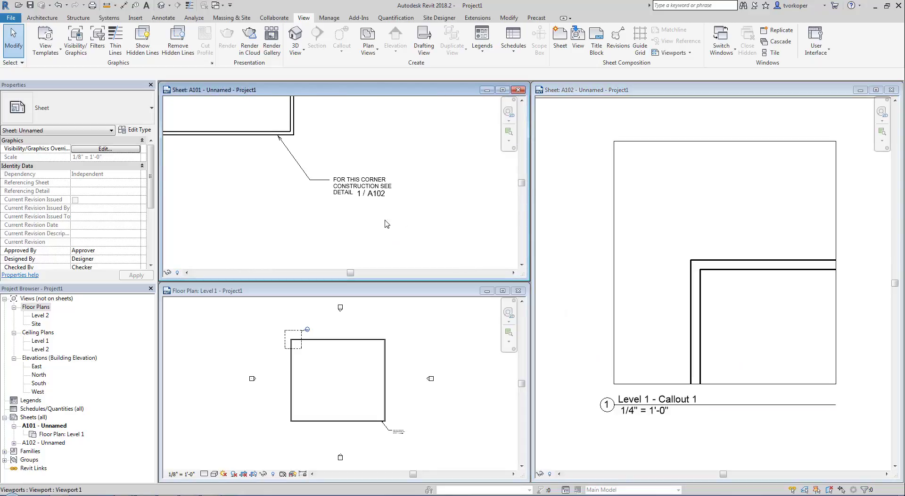
{"action": "scroll", "coordinate": [367, 210], "scroll_direction": "up", "scroll_amount": 2}
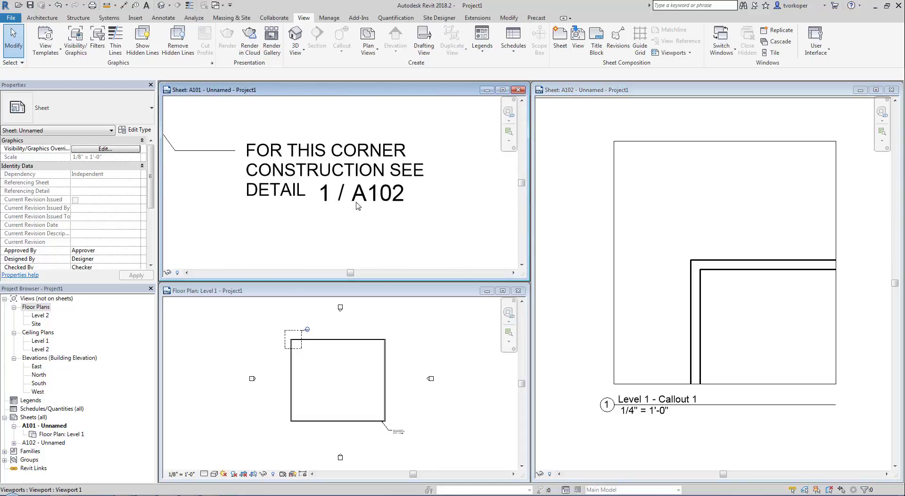
- Change the detail number of the Level 1 - Callout 1 viewport on sheet A102 to A
{"action": "left_click", "coordinate": [630, 376]}
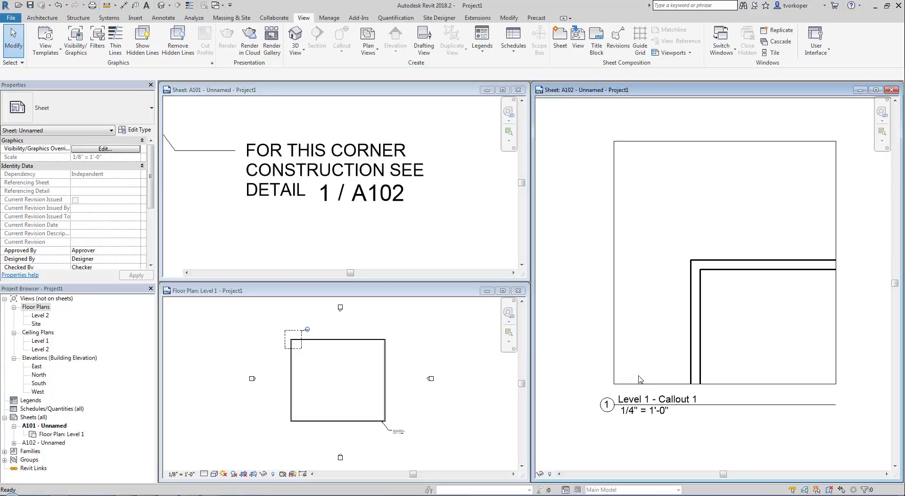
{"action": "left_click", "coordinate": [640, 379]}
{"action": "left_click", "coordinate": [605, 408]}
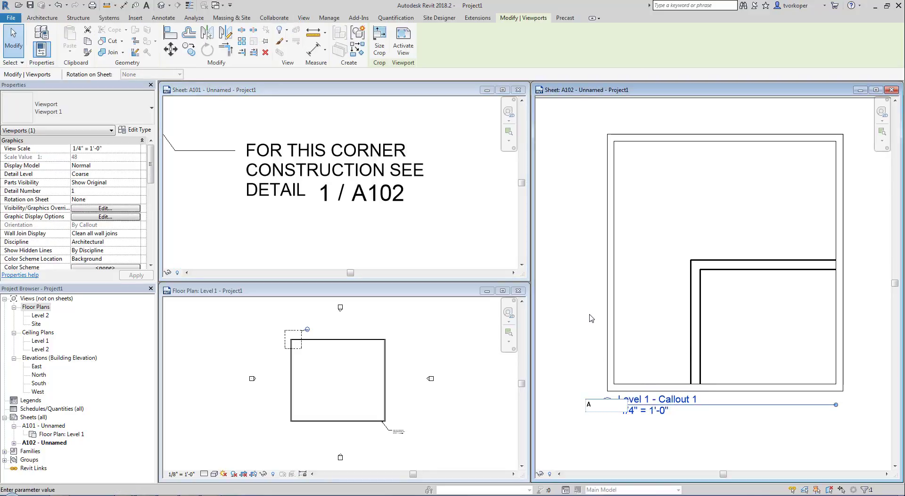
{"action": "type", "text": "A"}
{"action": "key", "text": "Return"}
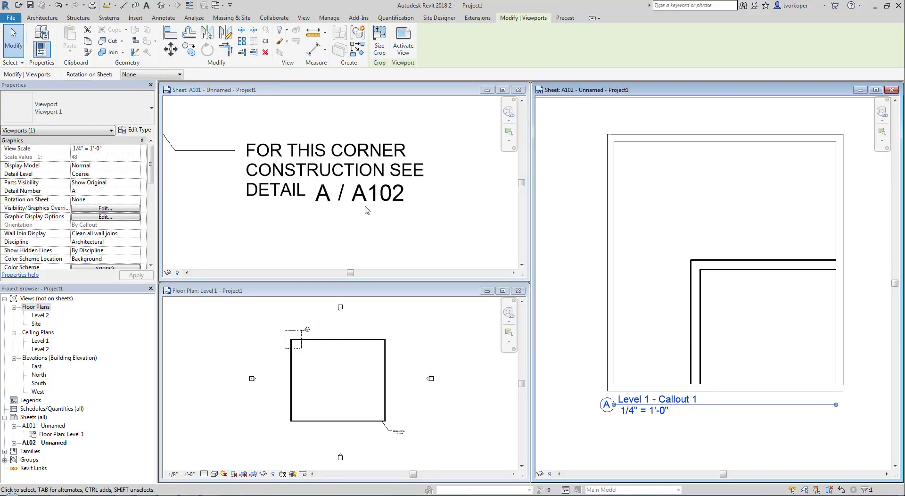
- Fit sheet A102 to its window and switch to the sheet A101 window
{"action": "key", "text": "z"}
{"action": "key", "text": "f"}
{"action": "left_click", "coordinate": [438, 244]}
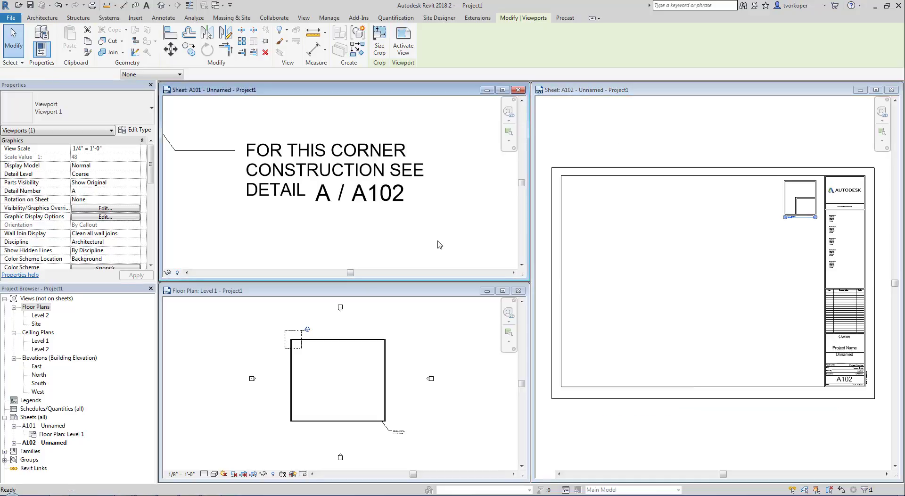